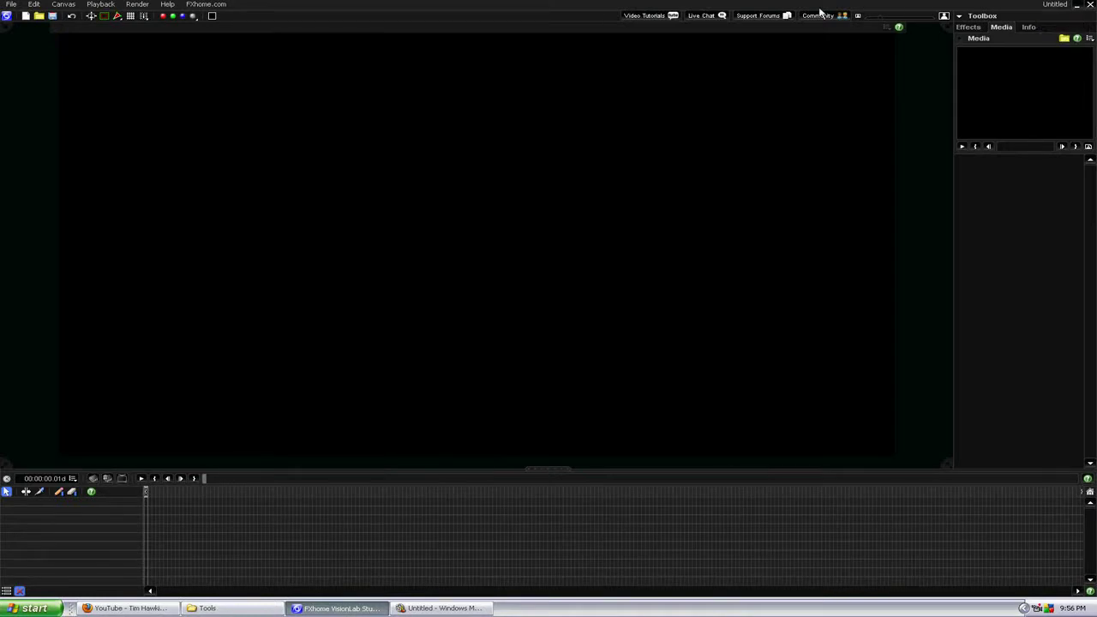
Create a new blank-timeline project (HD 720p 29.97), discarding the current project without saving
{"action": "scroll", "coordinate": [880, 20], "scroll_direction": "down", "scroll_amount": 3}
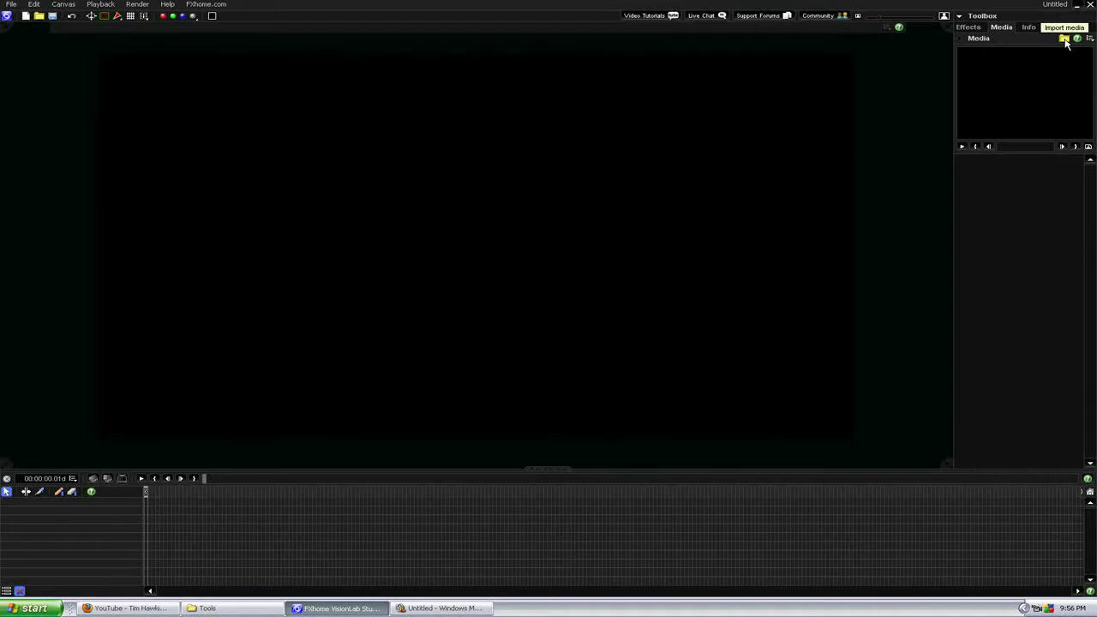
{"action": "left_click", "coordinate": [11, 5]}
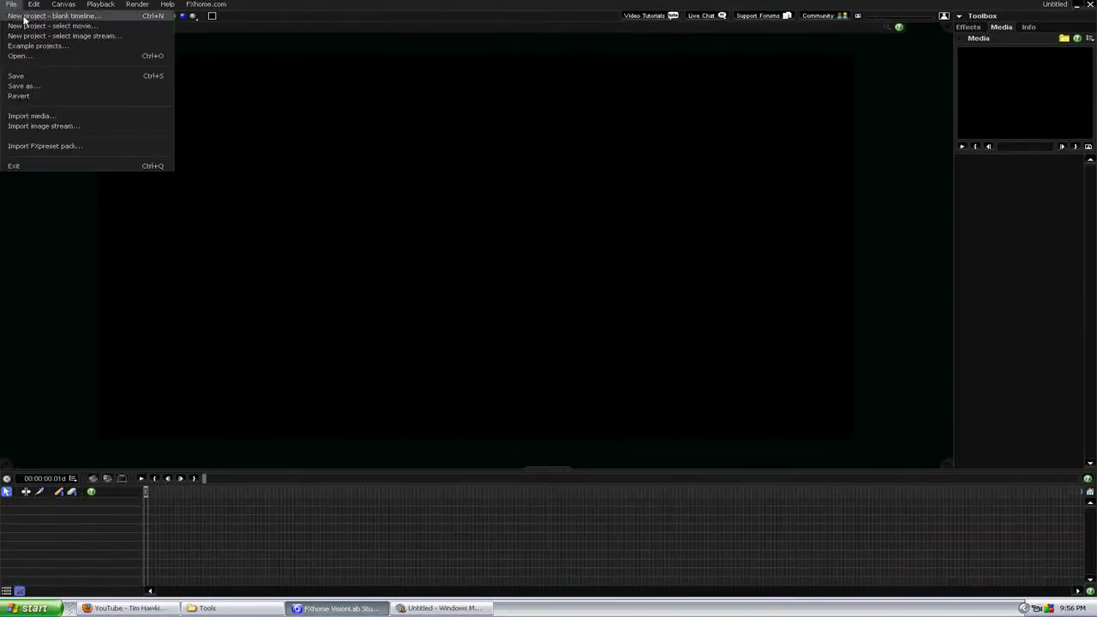
{"action": "left_click", "coordinate": [24, 17]}
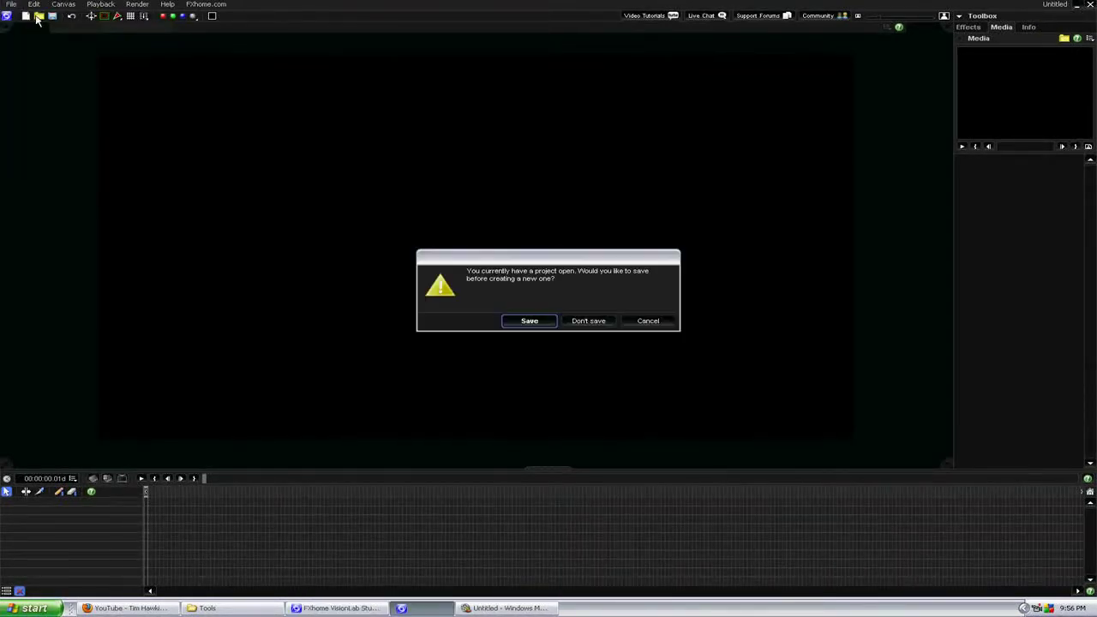
{"action": "left_click", "coordinate": [589, 321]}
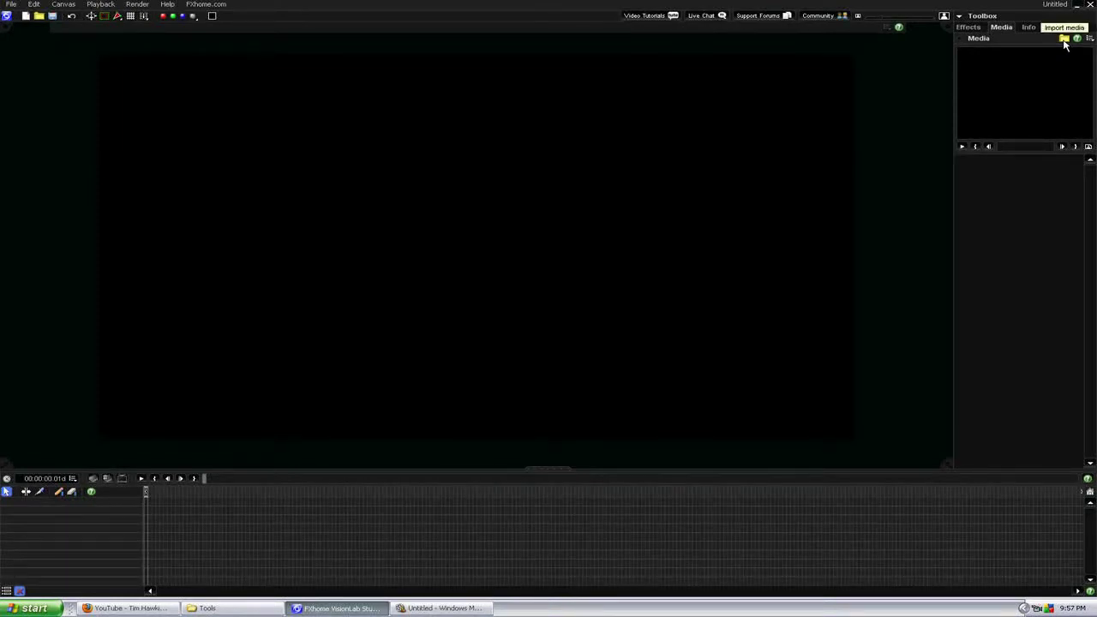
Import 'How To 1 part 1 01_xvid_001.avi' and drag it into the viewer as layer 1
{"action": "left_click", "coordinate": [1063, 40]}
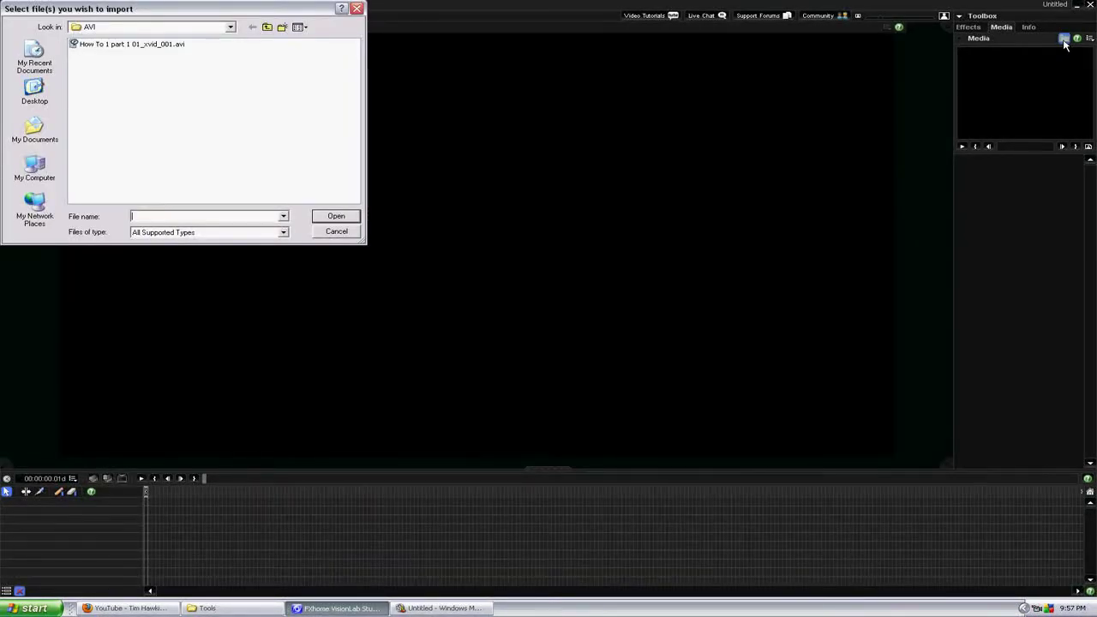
{"action": "left_click_drag", "start_coordinate": [242, 11], "coordinate": [275, 66]}
{"action": "left_click", "coordinate": [188, 100]}
{"action": "left_click", "coordinate": [378, 273]}
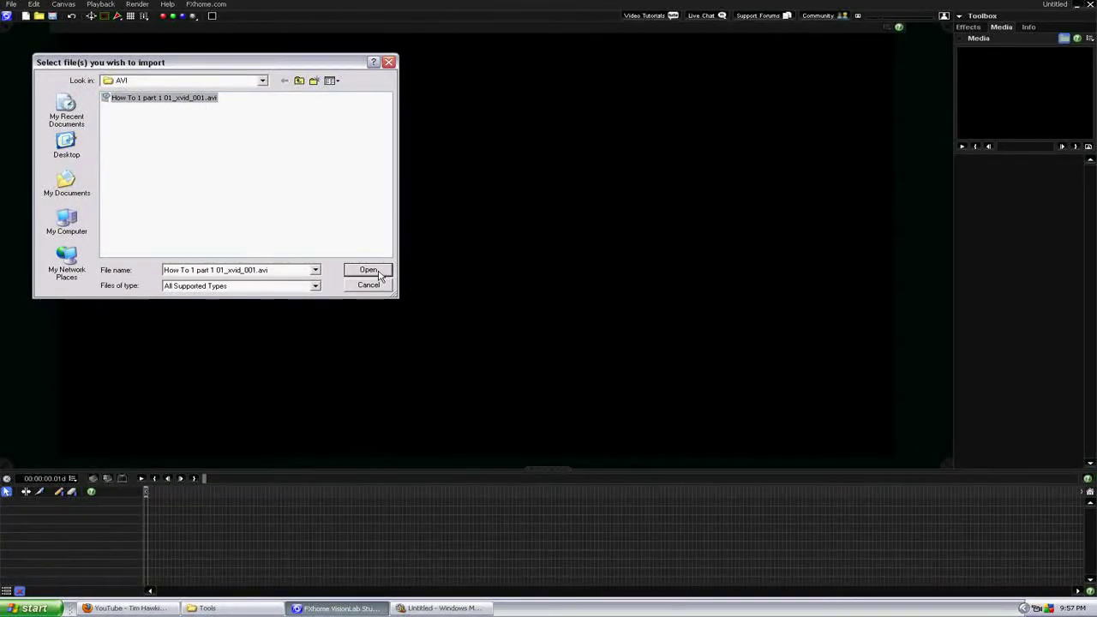
{"action": "left_click", "coordinate": [380, 272]}
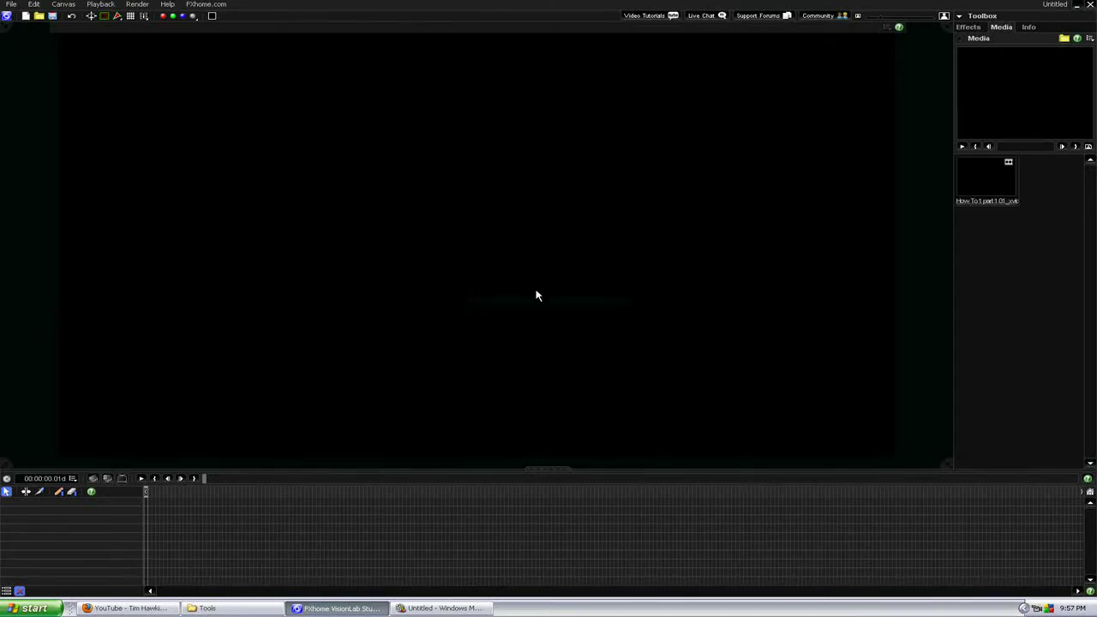
{"action": "left_click_drag", "start_coordinate": [979, 185], "coordinate": [82, 535]}
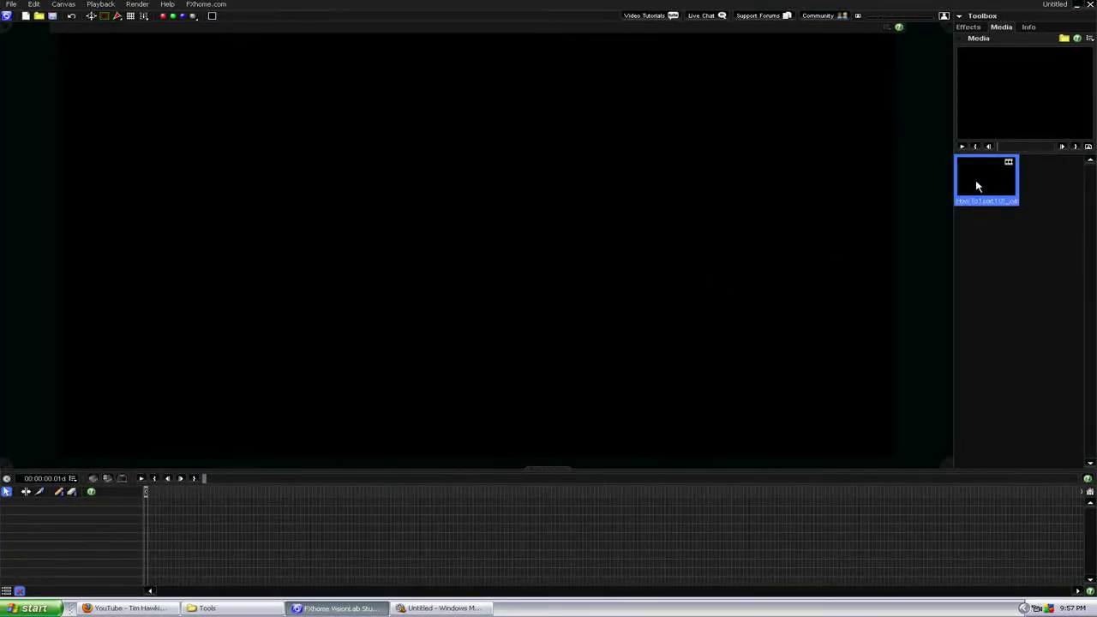
{"action": "left_click_drag", "start_coordinate": [980, 179], "coordinate": [571, 203]}
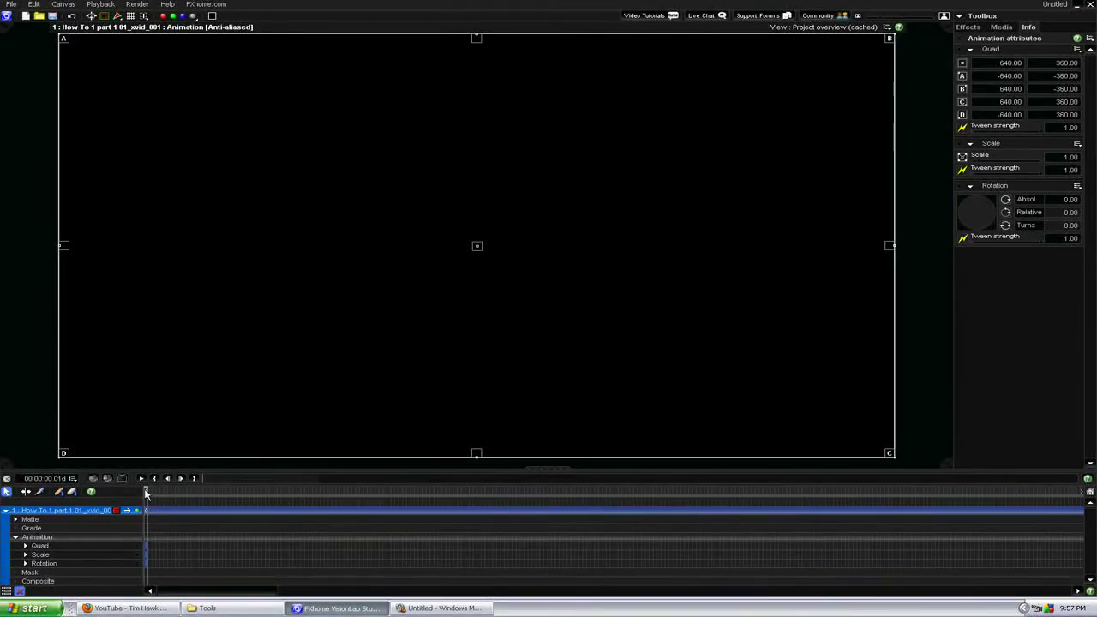
Scrub a few frames in to show the green-screen man, then open the clip's Matte settings
{"action": "left_click_drag", "start_coordinate": [146, 491], "coordinate": [154, 493]}
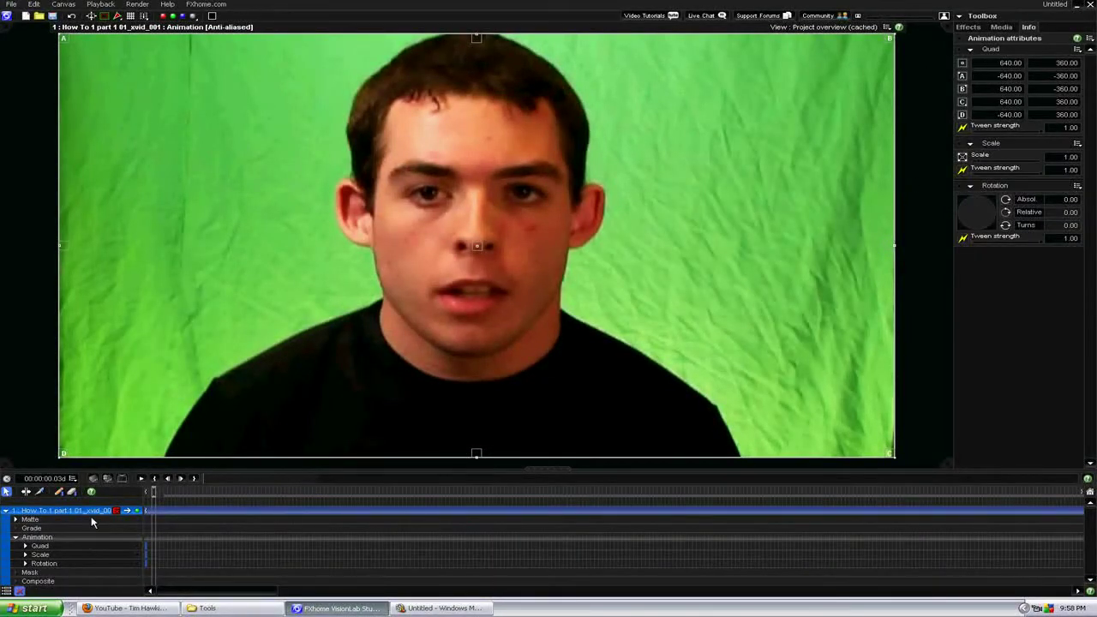
{"action": "left_click", "coordinate": [15, 520]}
Apply a Chroma key from the Toolbox to the matte's Key stage and expand its tracks
{"action": "left_click", "coordinate": [36, 538]}
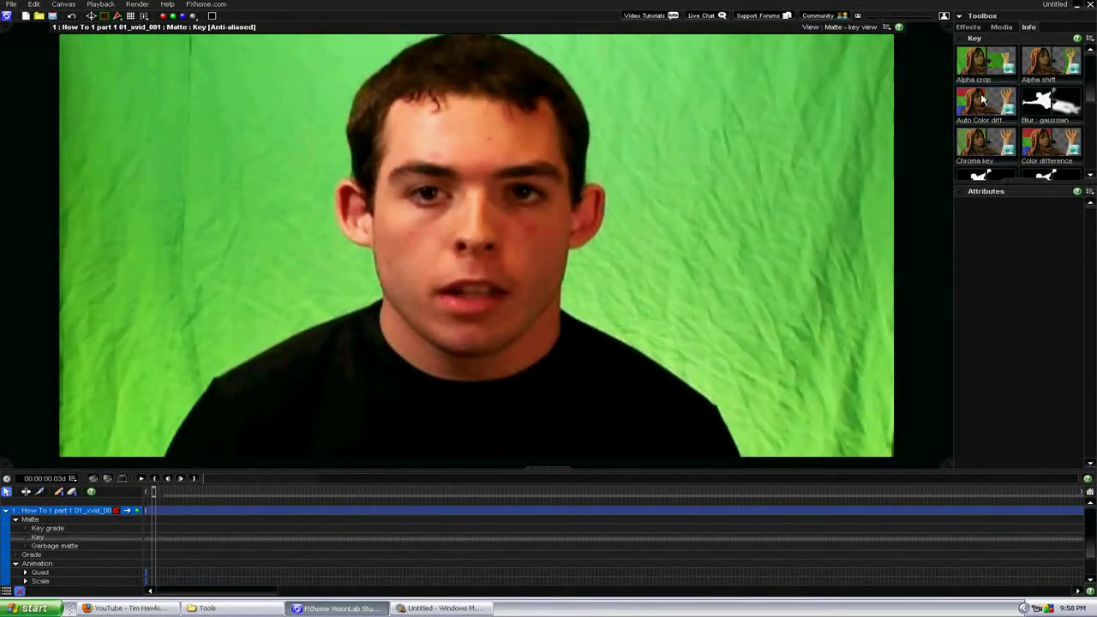
{"action": "double_click", "coordinate": [994, 141]}
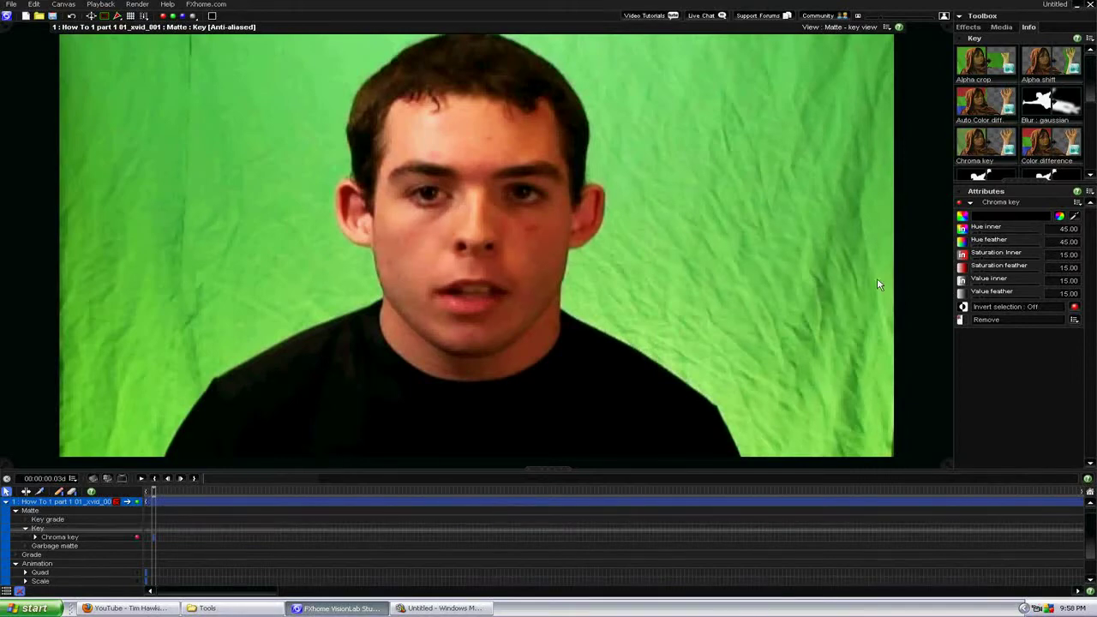
{"action": "left_click", "coordinate": [35, 538]}
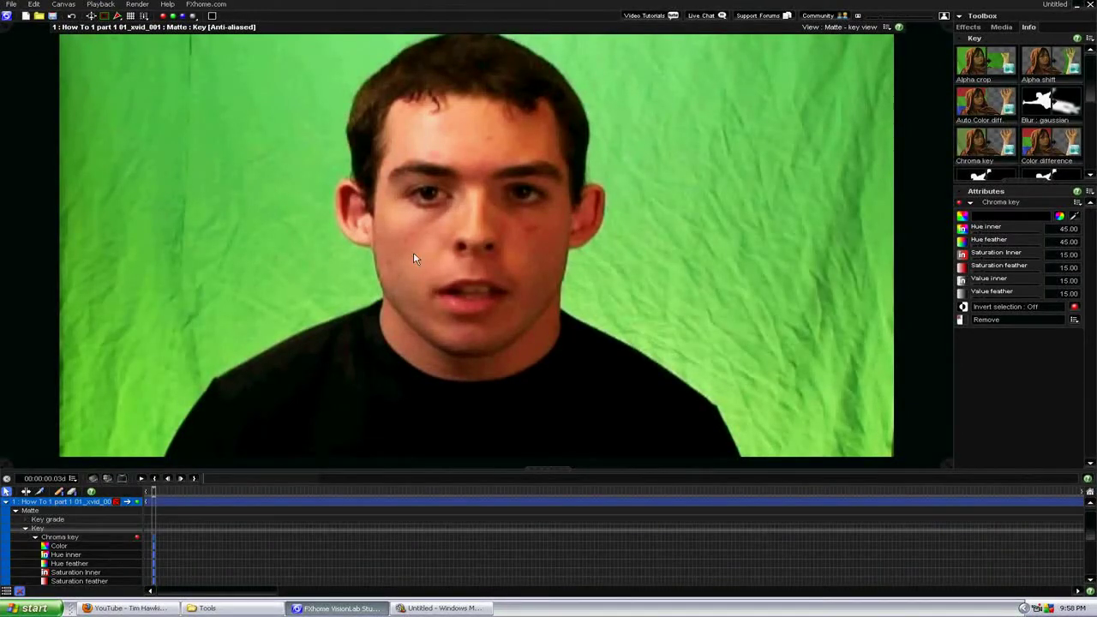
Move the Chroma key keyframes to the first frame and toggle its animation recording
{"action": "scroll", "coordinate": [74, 532], "scroll_direction": "down", "scroll_amount": 2}
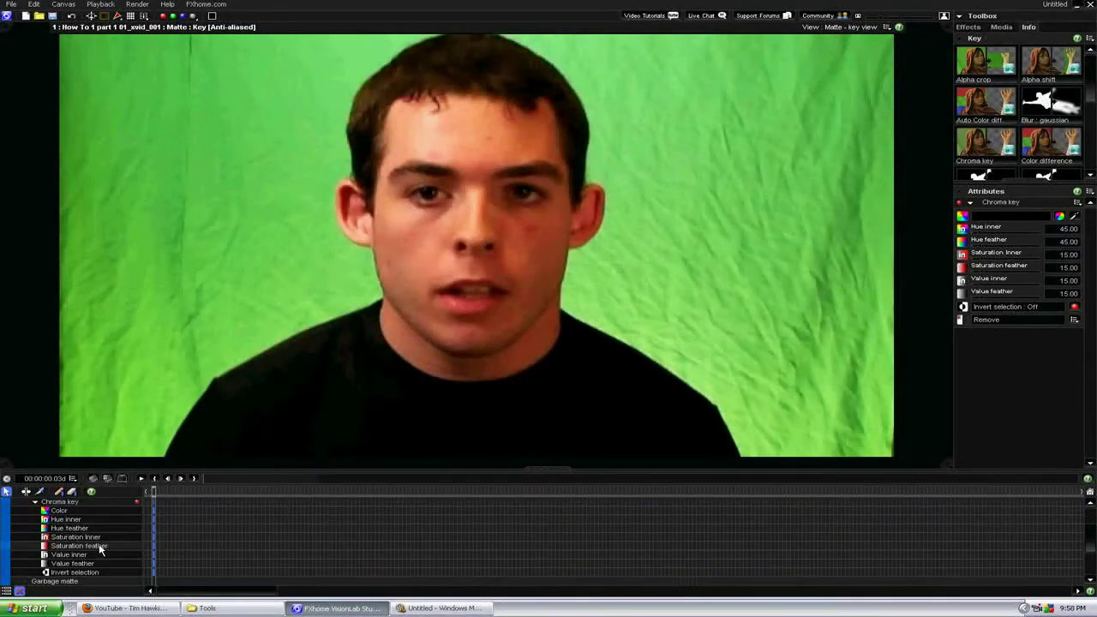
{"action": "scroll", "coordinate": [74, 531], "scroll_direction": "up", "scroll_amount": 3}
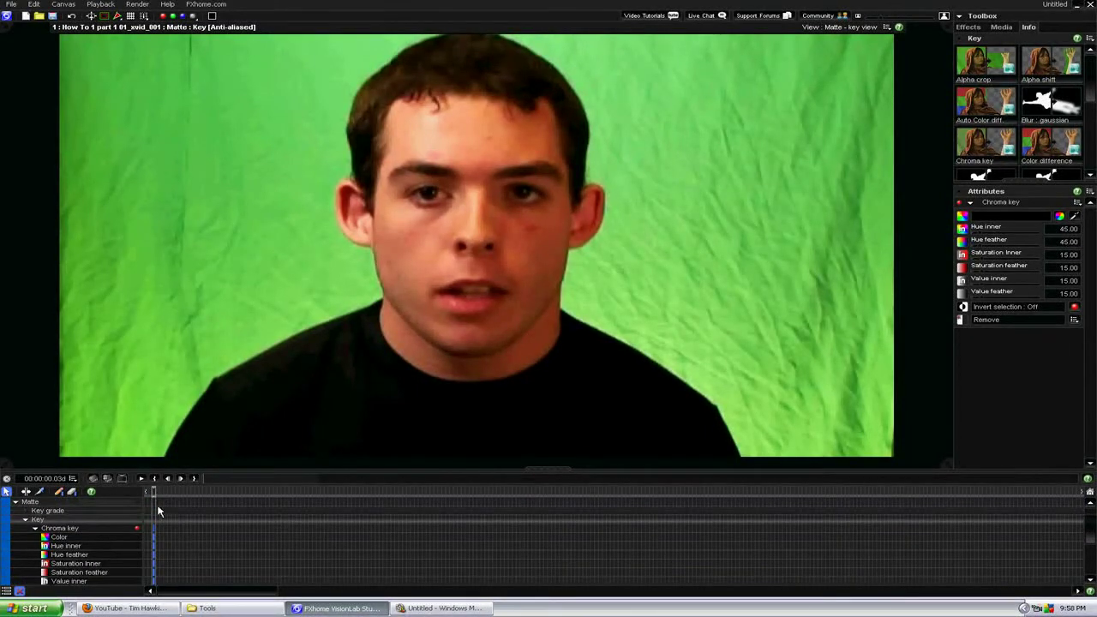
{"action": "left_click_drag", "start_coordinate": [155, 497], "coordinate": [145, 494]}
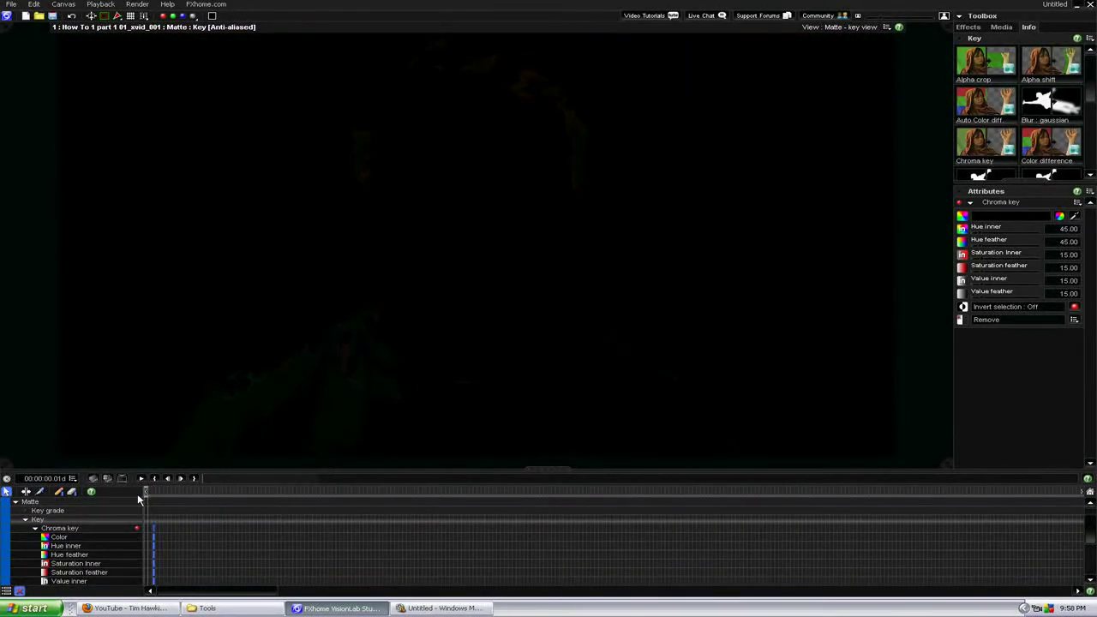
{"action": "left_click_drag", "start_coordinate": [152, 535], "coordinate": [146, 534]}
{"action": "left_click_drag", "start_coordinate": [148, 494], "coordinate": [153, 492]}
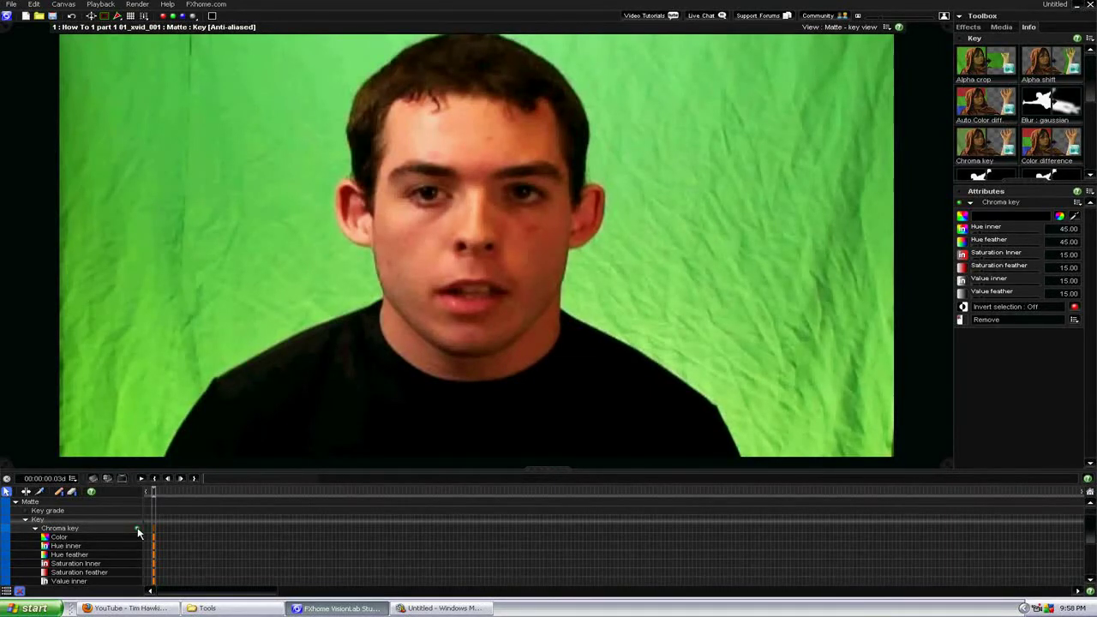
{"action": "left_click", "coordinate": [137, 530]}
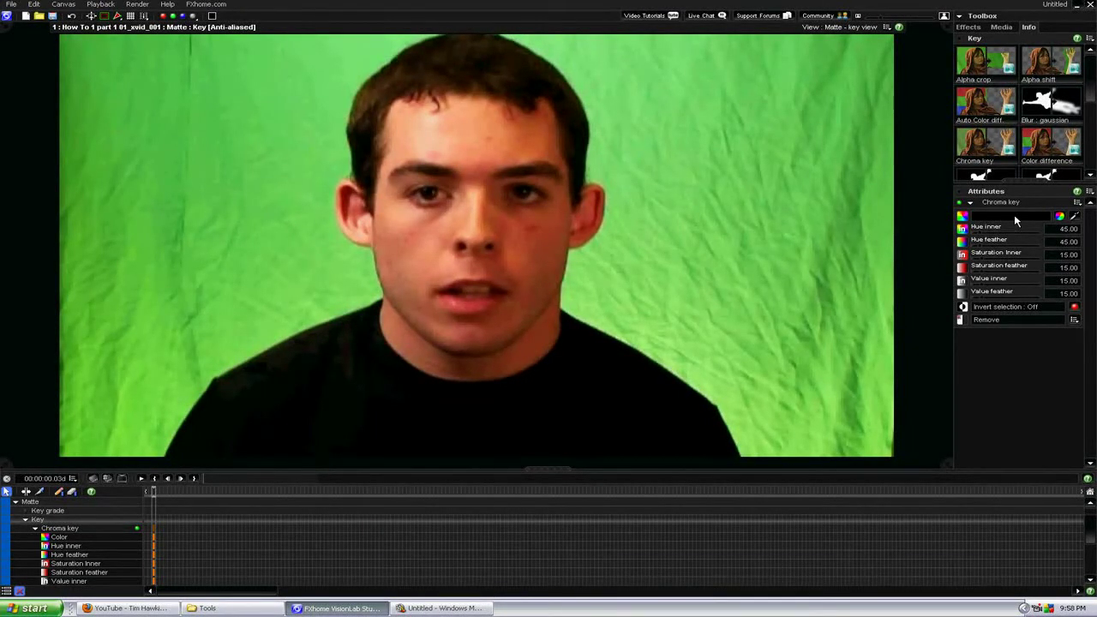
Sample the green backdrop as the key colour, raise Value inner, and set Saturation feather to 26.17
{"action": "left_click", "coordinate": [1074, 216]}
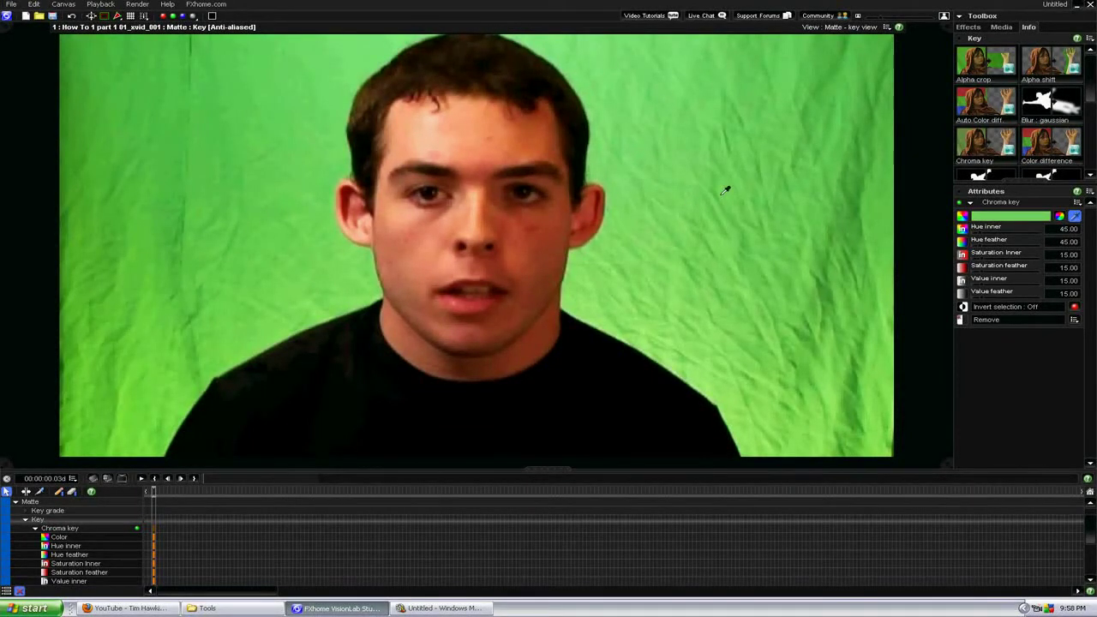
{"action": "left_click", "coordinate": [748, 241]}
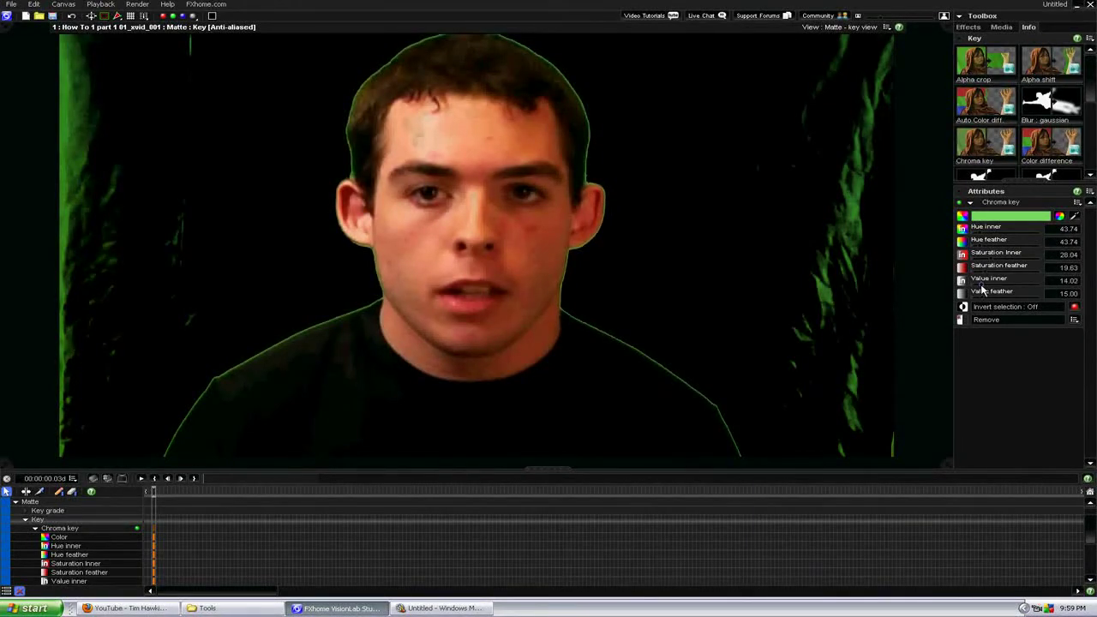
{"action": "left_click_drag", "start_coordinate": [982, 287], "coordinate": [1012, 289]}
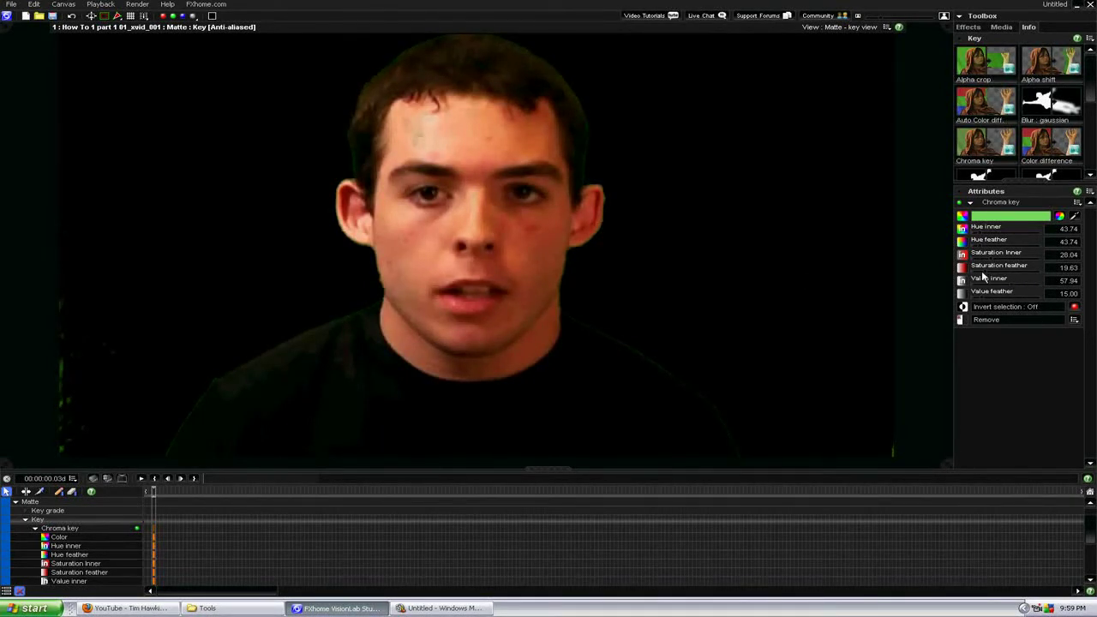
{"action": "left_click_drag", "start_coordinate": [985, 273], "coordinate": [991, 275]}
Set Saturation inner to 47.66 and Value inner to 51.40, then bring the Tools folder forward
{"action": "left_click_drag", "start_coordinate": [992, 262], "coordinate": [999, 262]}
{"action": "left_click_drag", "start_coordinate": [997, 260], "coordinate": [423, 128]}
{"action": "left_click_drag", "start_coordinate": [1011, 285], "coordinate": [981, 248]}
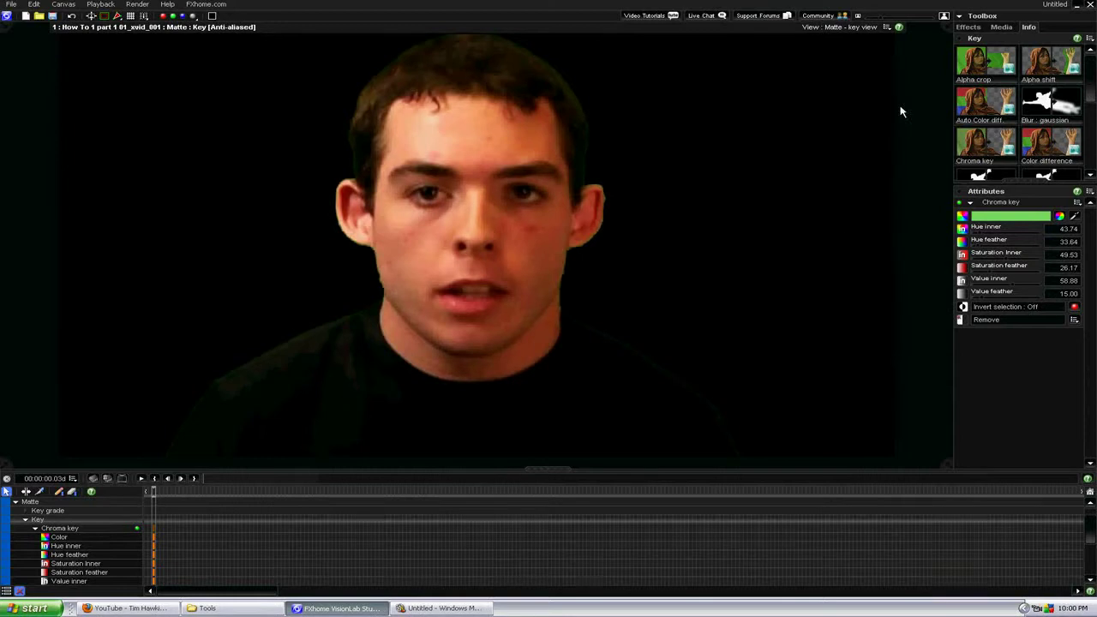
{"action": "left_click_drag", "start_coordinate": [1090, 86], "coordinate": [1087, 25]}
{"action": "left_click", "coordinate": [249, 610]}
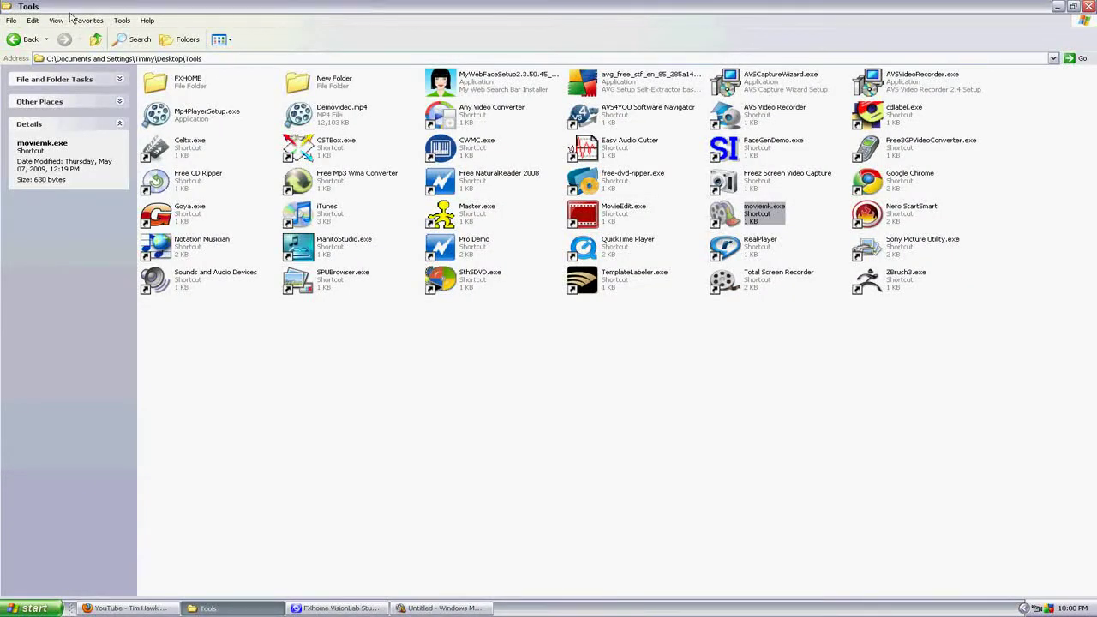
Close the Tools Explorer window to return to the keyed VisionLab project
{"action": "left_click", "coordinate": [1088, 7]}
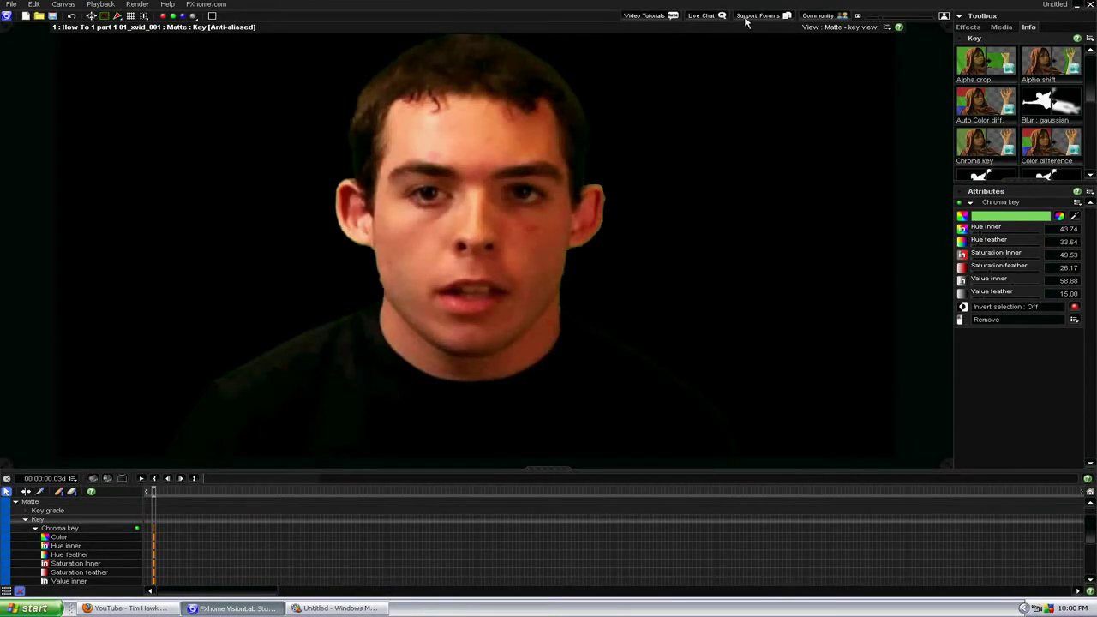
Import alone.AVI from the My Made Movie\Alone folder into the media bin, browsing in Thumbnails view
{"action": "left_click", "coordinate": [1003, 27]}
{"action": "left_click", "coordinate": [1064, 39]}
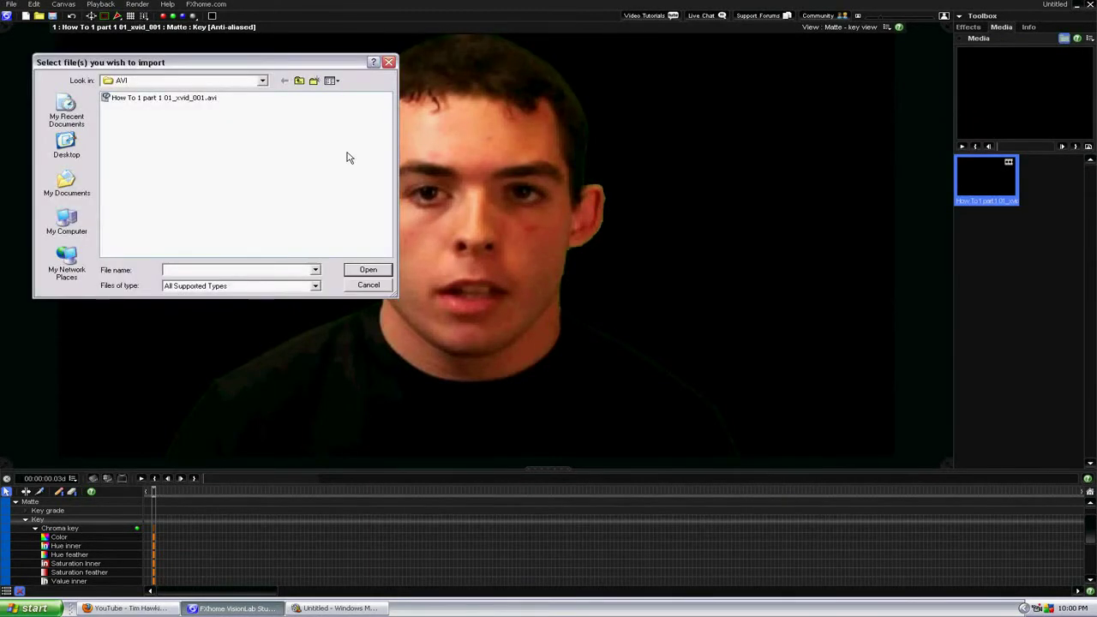
{"action": "left_click", "coordinate": [305, 83]}
{"action": "left_click", "coordinate": [302, 82]}
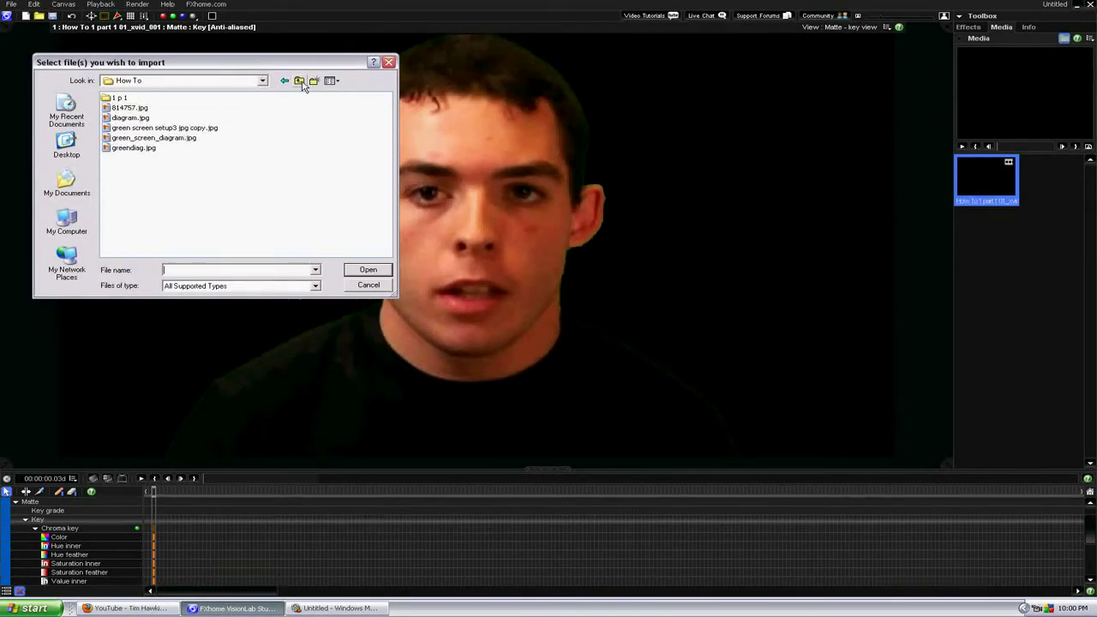
{"action": "left_click", "coordinate": [301, 82]}
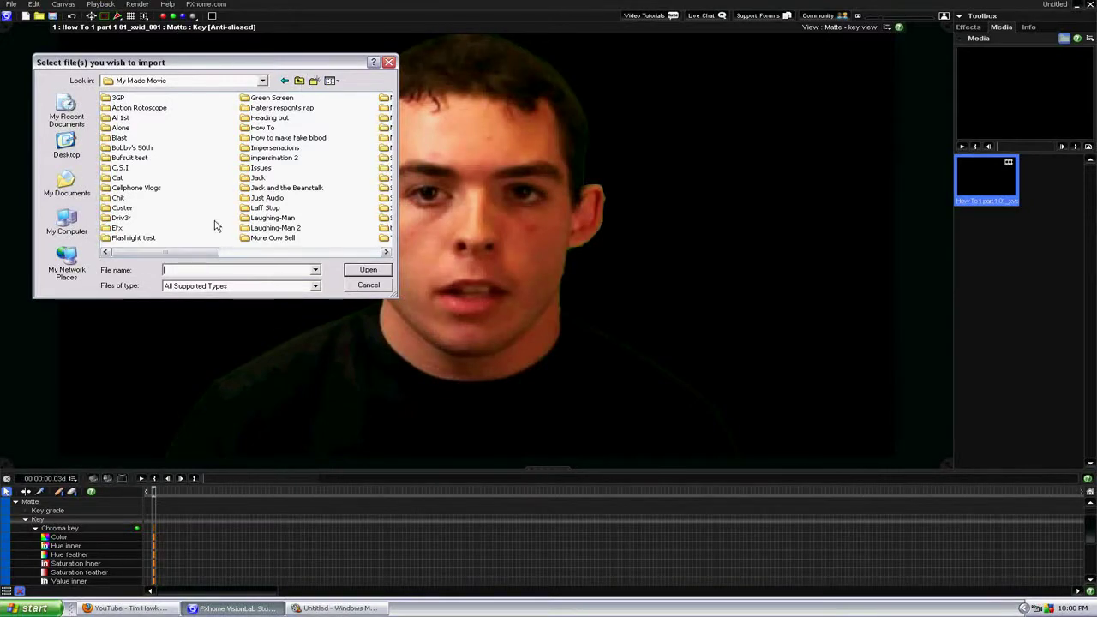
{"action": "right_click", "coordinate": [201, 114]}
{"action": "mouse_move", "coordinate": [228, 122]}
{"action": "left_click", "coordinate": [304, 120]}
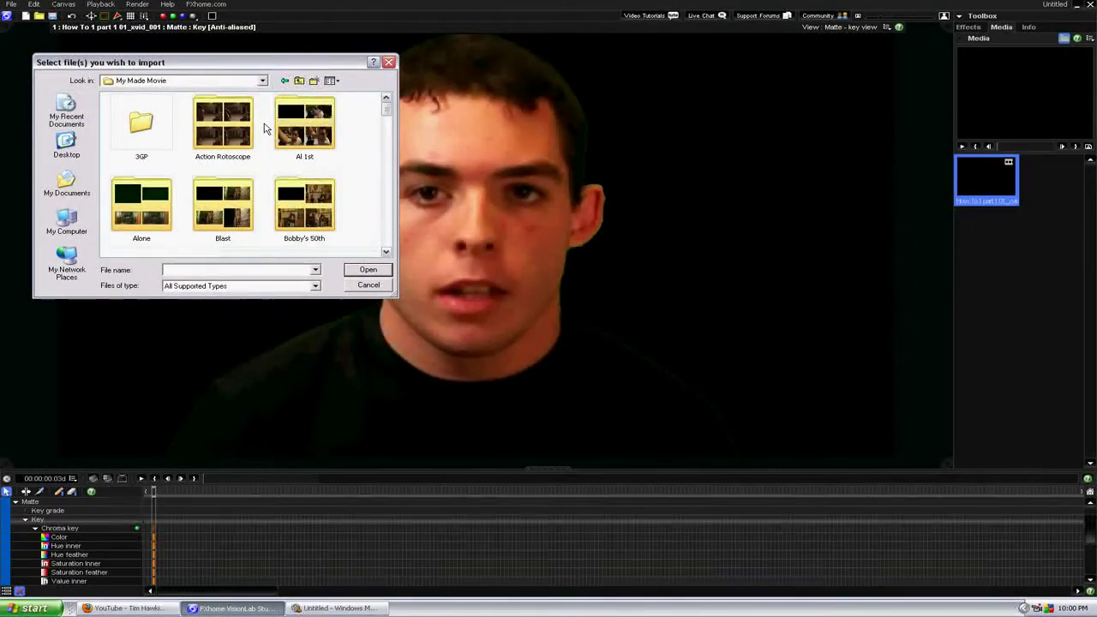
{"action": "double_click", "coordinate": [155, 209]}
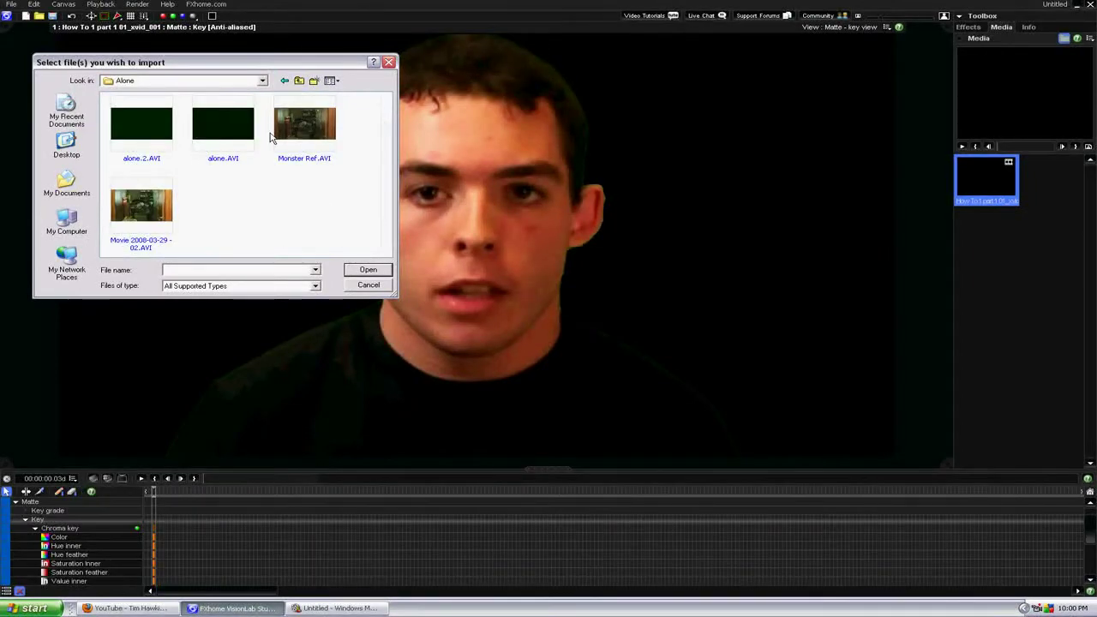
{"action": "double_click", "coordinate": [225, 128]}
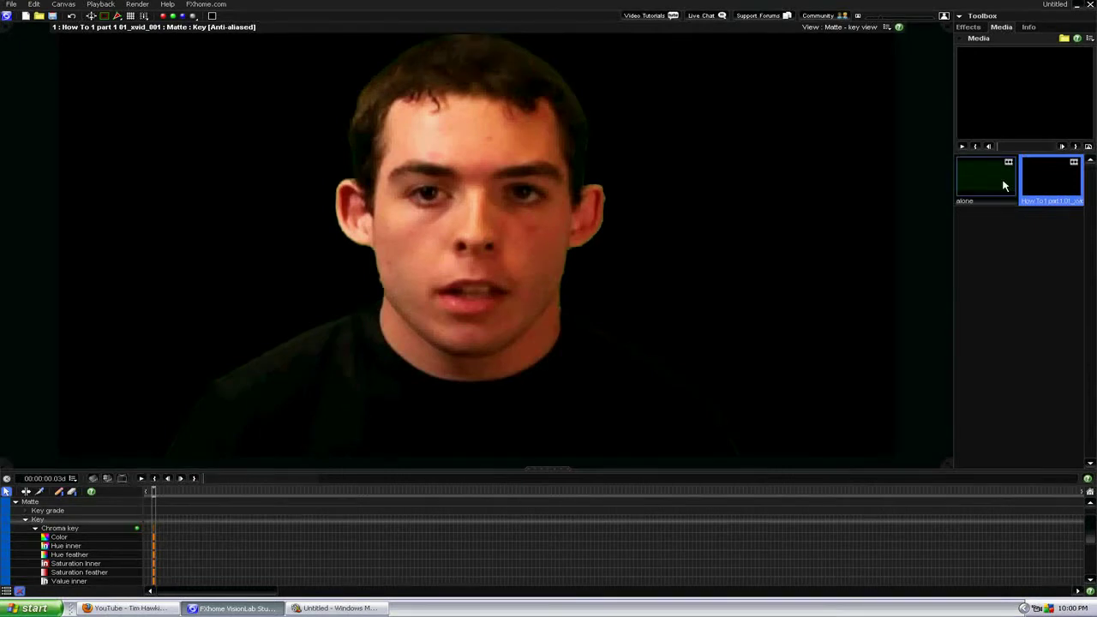
Drag the alone clip into the viewer and move its layer beneath the keyed man
{"action": "left_click_drag", "start_coordinate": [990, 182], "coordinate": [776, 250]}
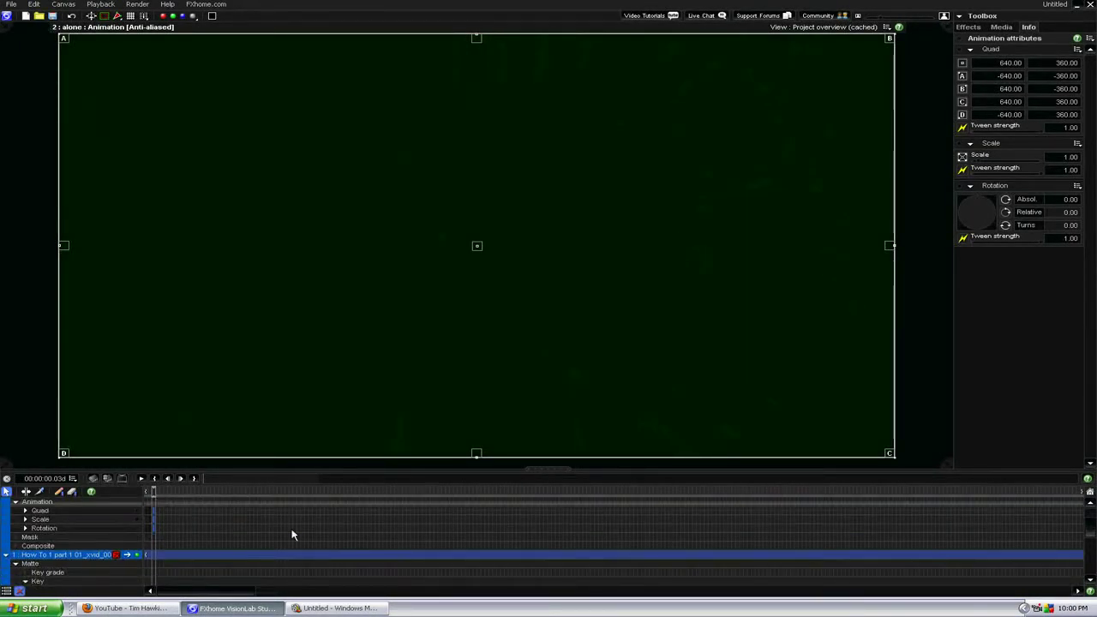
{"action": "left_click", "coordinate": [96, 504]}
{"action": "scroll", "coordinate": [86, 527], "scroll_direction": "down", "scroll_amount": 3}
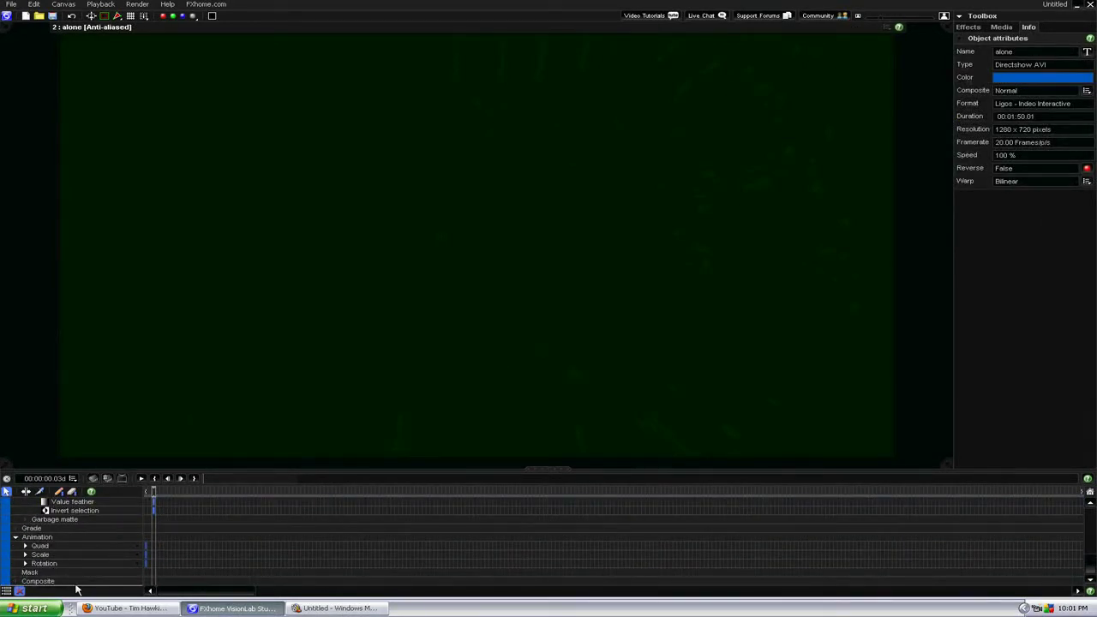
{"action": "key", "text": "Delete"}
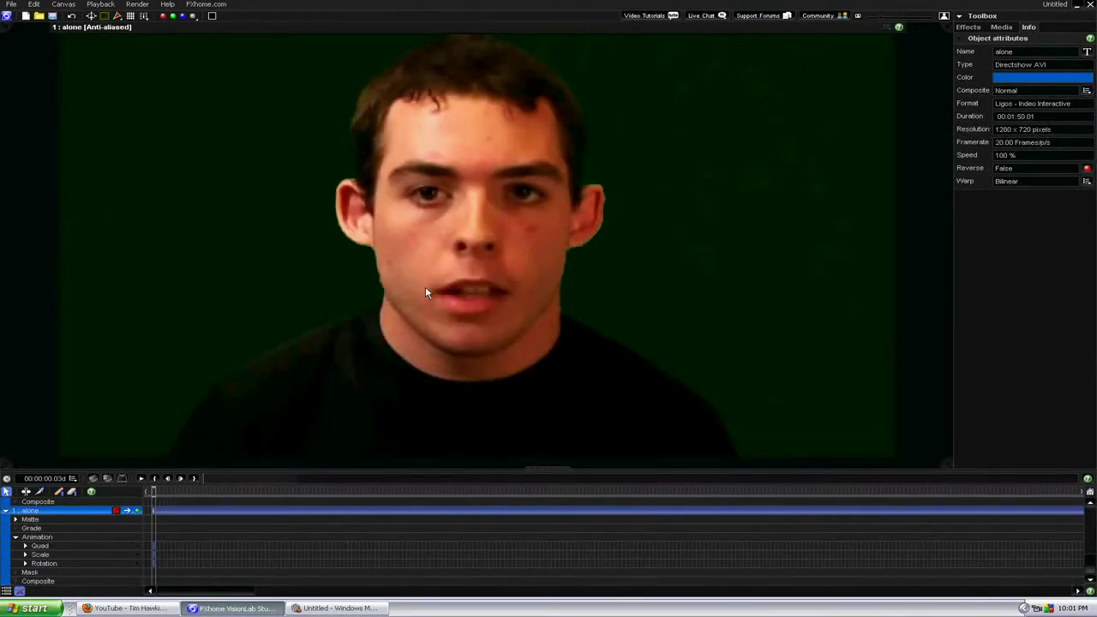
Scrub the playhead from frame 03 to frame 22 and show the alone layer's Animation attributes
{"action": "left_click", "coordinate": [159, 492]}
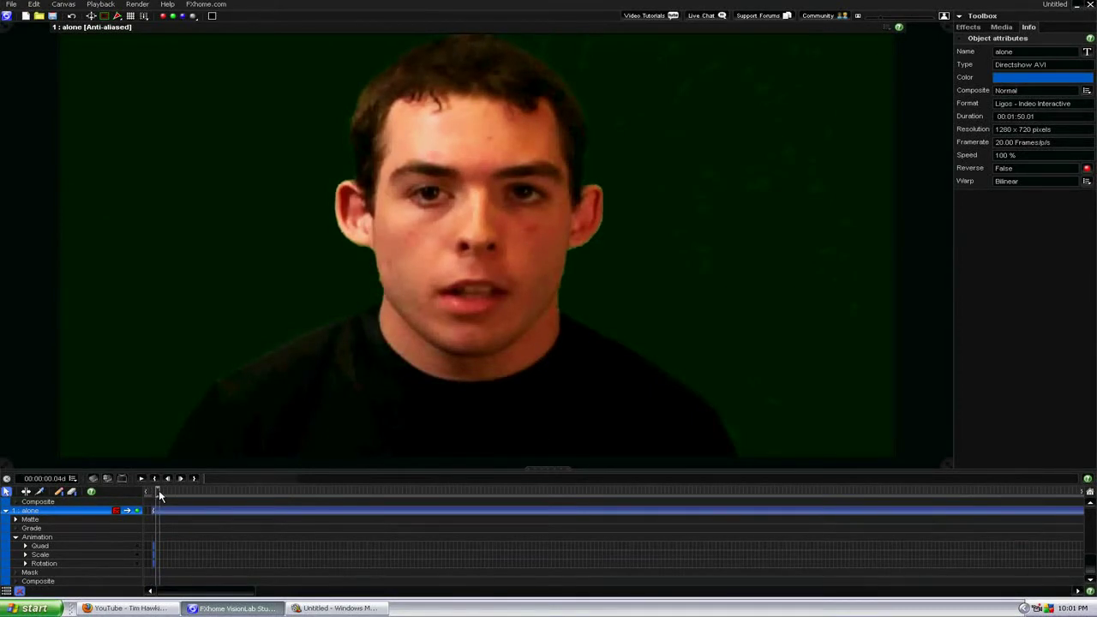
{"action": "left_click_drag", "start_coordinate": [160, 495], "coordinate": [162, 494]}
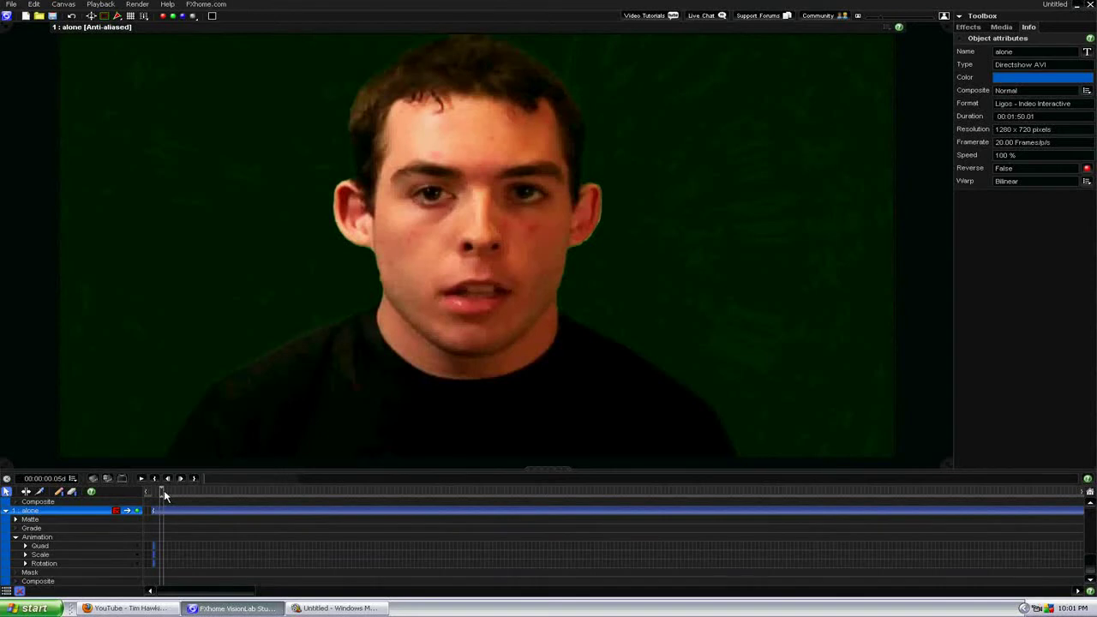
{"action": "left_click_drag", "start_coordinate": [166, 494], "coordinate": [228, 495]}
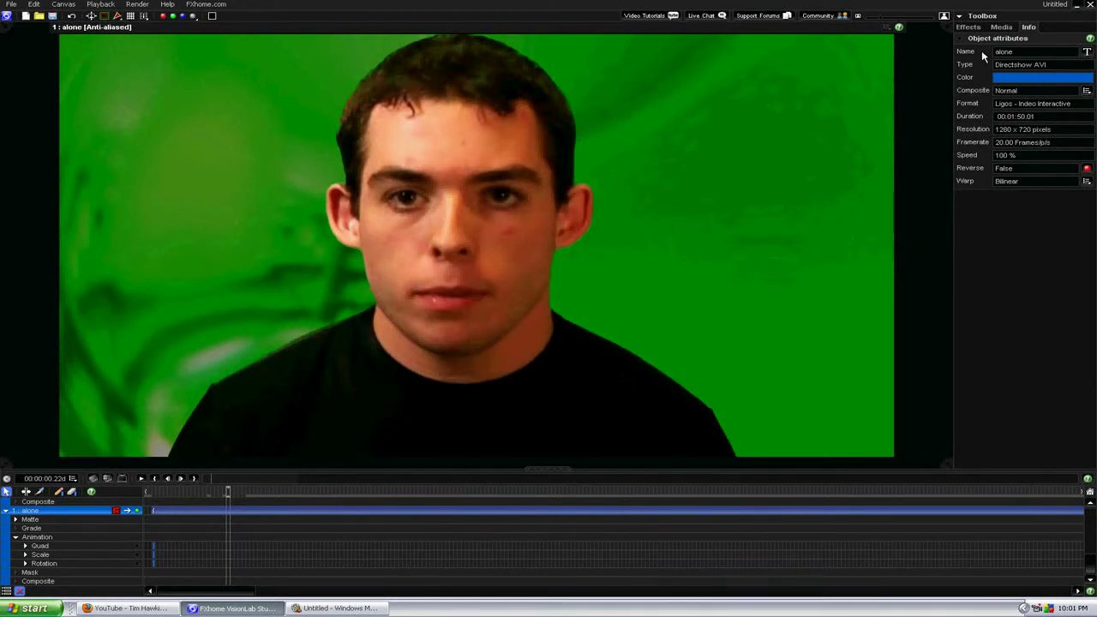
{"action": "left_click", "coordinate": [38, 536]}
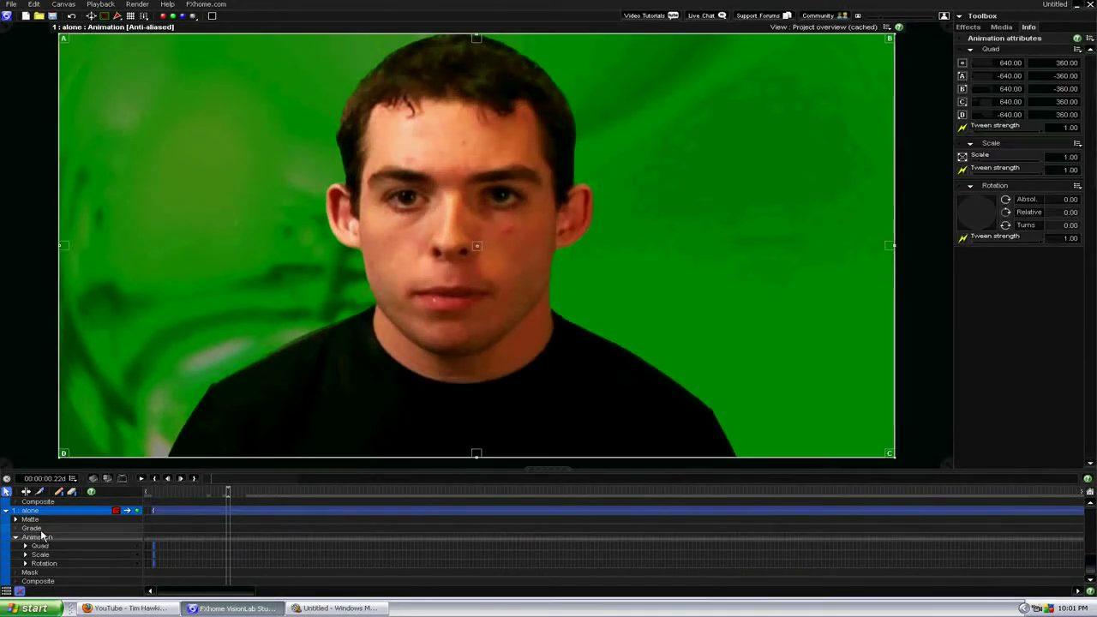
Expand Matte > Key > Chroma key, raise Value inner to 52.34, and recheck the key at frame 22
{"action": "double_click", "coordinate": [30, 521]}
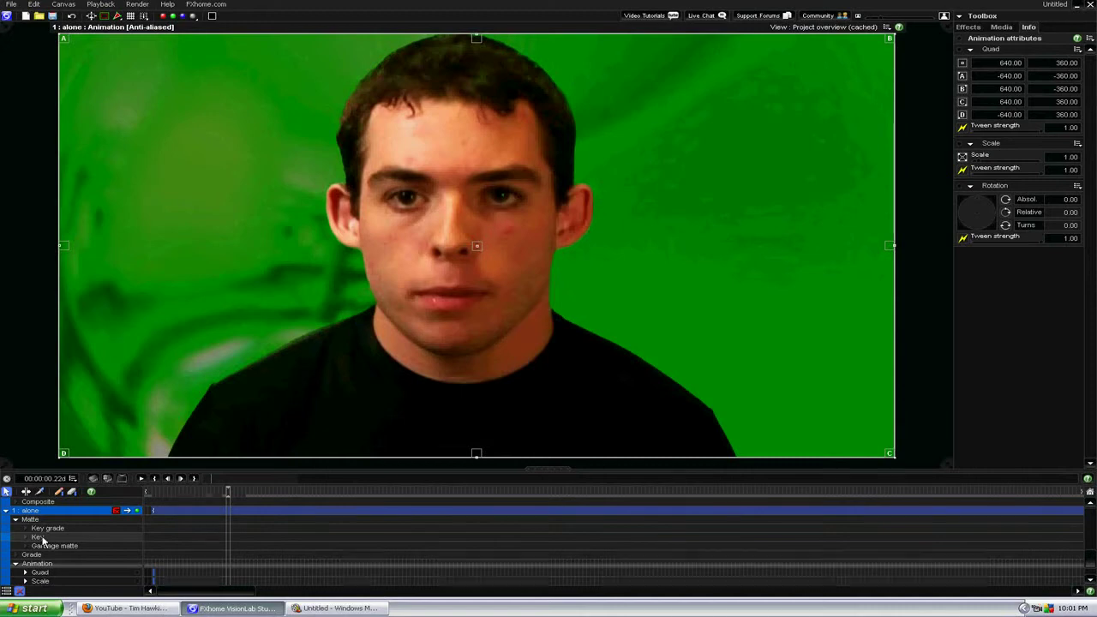
{"action": "double_click", "coordinate": [39, 538]}
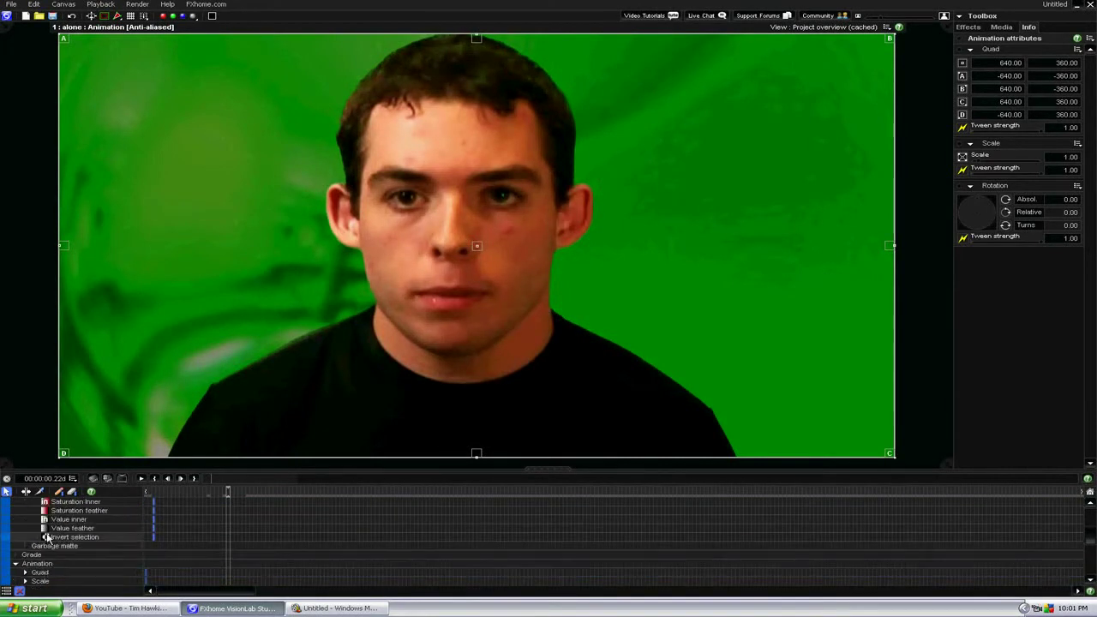
{"action": "left_click", "coordinate": [53, 542]}
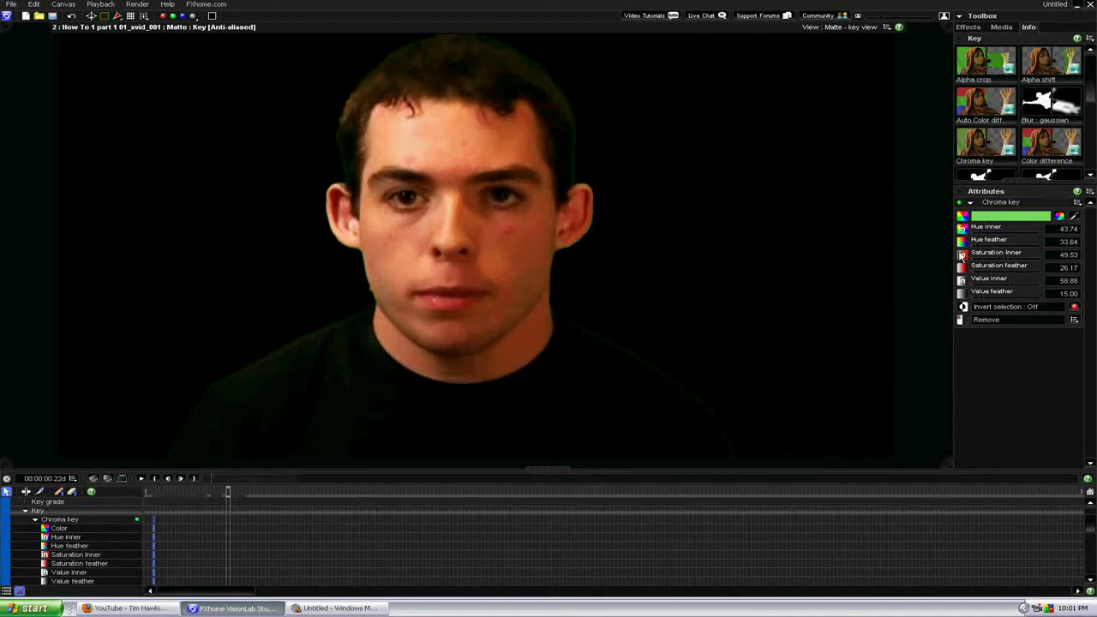
{"action": "left_click_drag", "start_coordinate": [1007, 290], "coordinate": [1009, 289]}
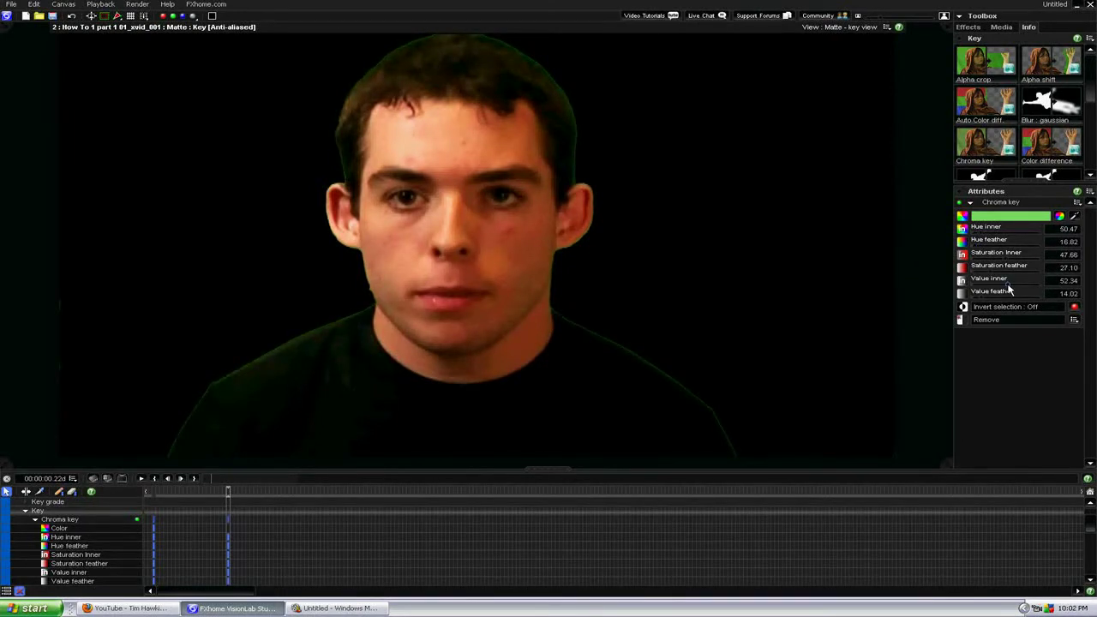
{"action": "left_click", "coordinate": [155, 493]}
{"action": "left_click", "coordinate": [228, 493]}
Move the chroma key keyframes to the first frame and scrub to frame 07 to verify the matte
{"action": "left_click_drag", "start_coordinate": [228, 522], "coordinate": [152, 521]}
{"action": "left_click", "coordinate": [153, 492]}
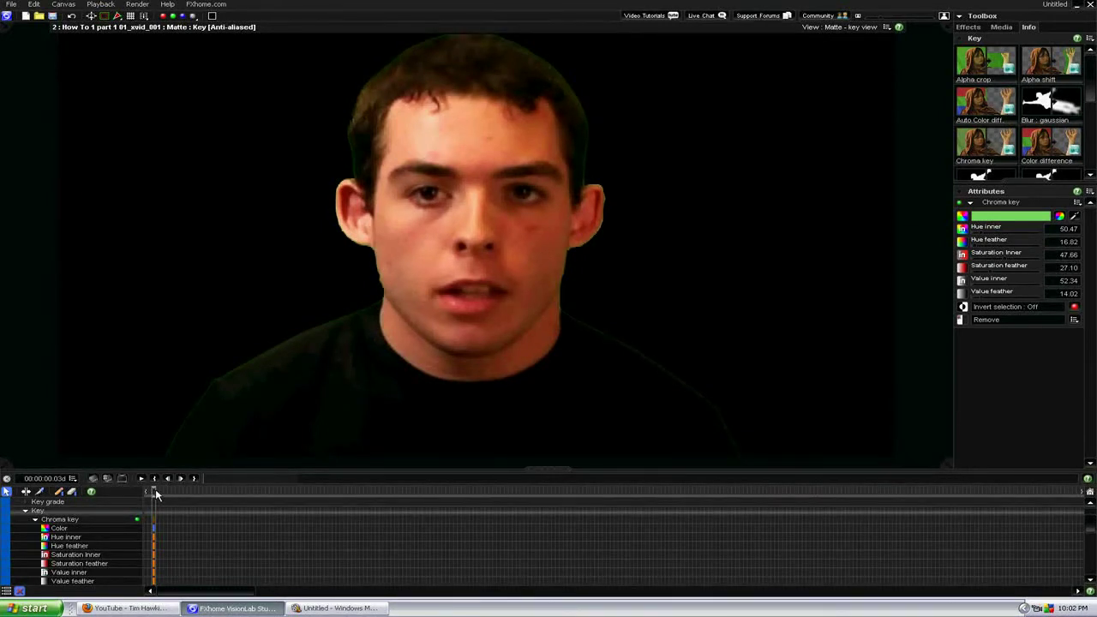
{"action": "left_click_drag", "start_coordinate": [155, 493], "coordinate": [223, 485]}
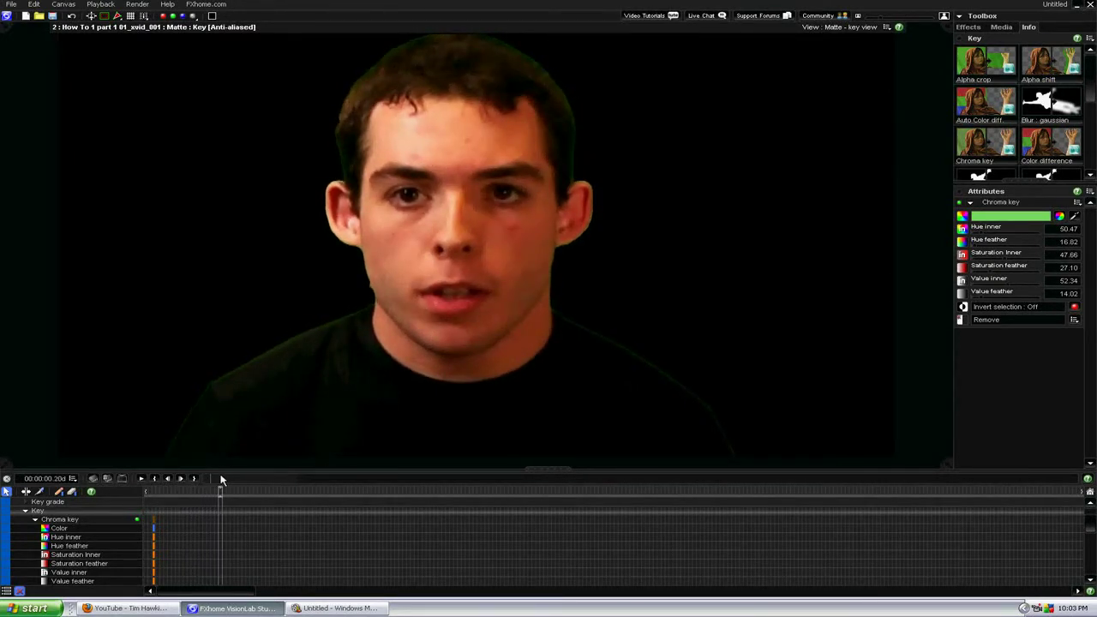
{"action": "left_click", "coordinate": [154, 478]}
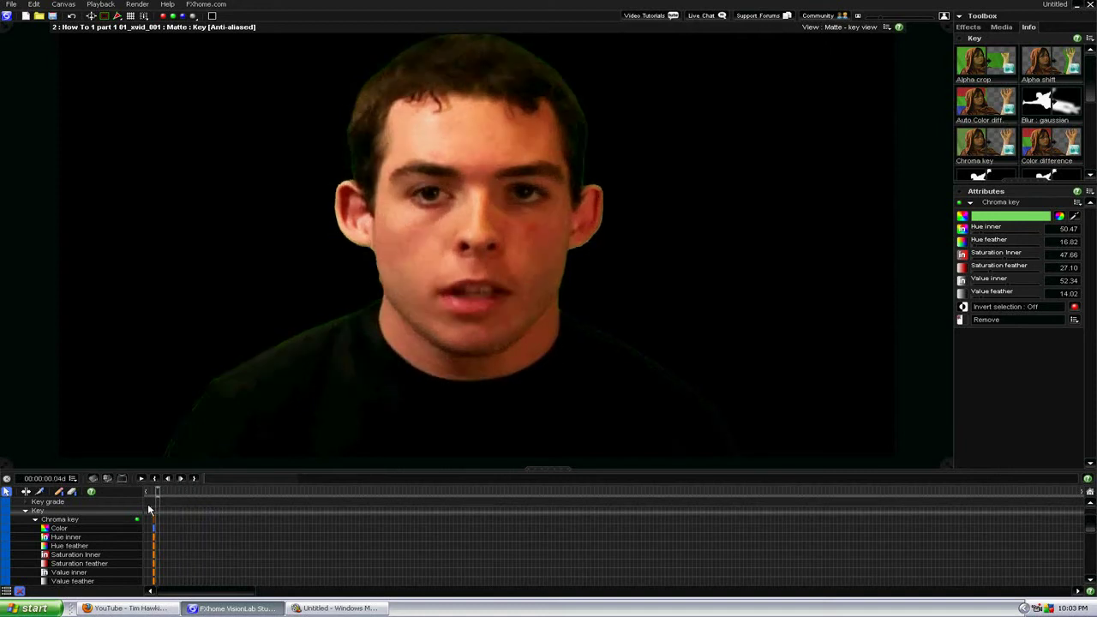
{"action": "left_click_drag", "start_coordinate": [156, 503], "coordinate": [169, 502]}
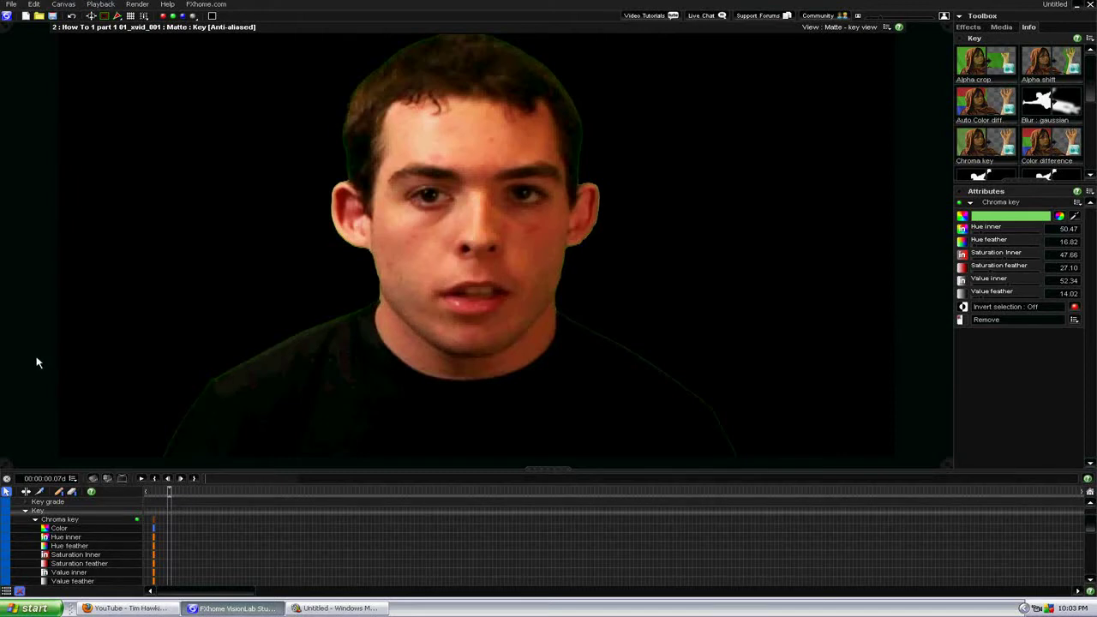
Select the 'alone' layer to show its Directshow AVI, 1280×720, 20 frames/s attributes
{"action": "scroll", "coordinate": [377, 571], "scroll_direction": "down", "scroll_amount": 1}
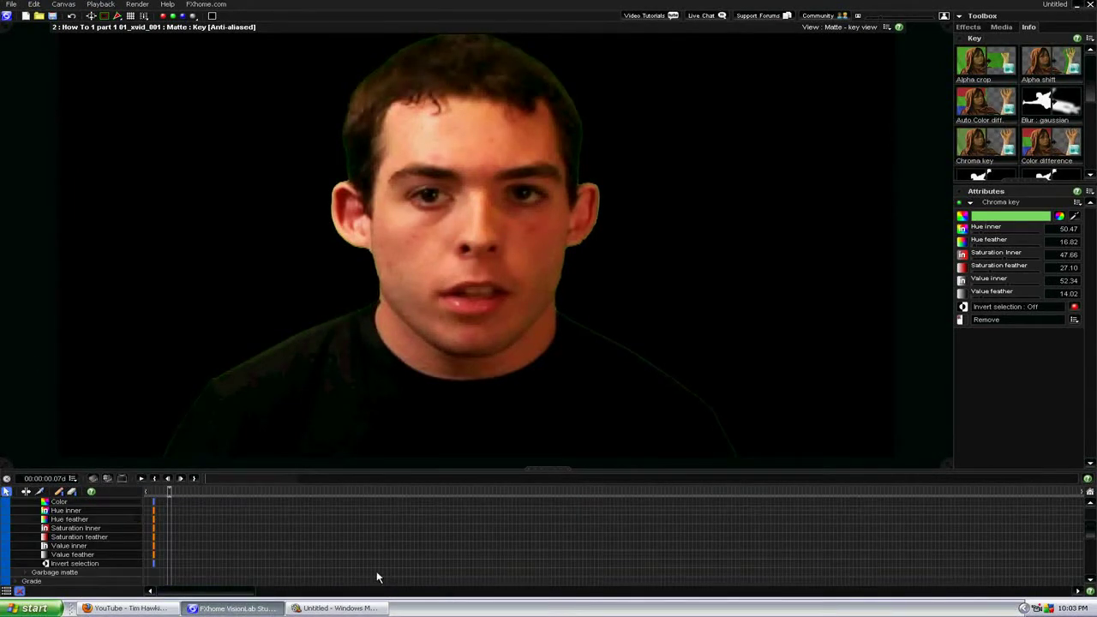
{"action": "scroll", "coordinate": [213, 567], "scroll_direction": "up", "scroll_amount": 3}
{"action": "left_click", "coordinate": [73, 553]}
{"action": "scroll", "coordinate": [74, 540], "scroll_direction": "down", "scroll_amount": 1}
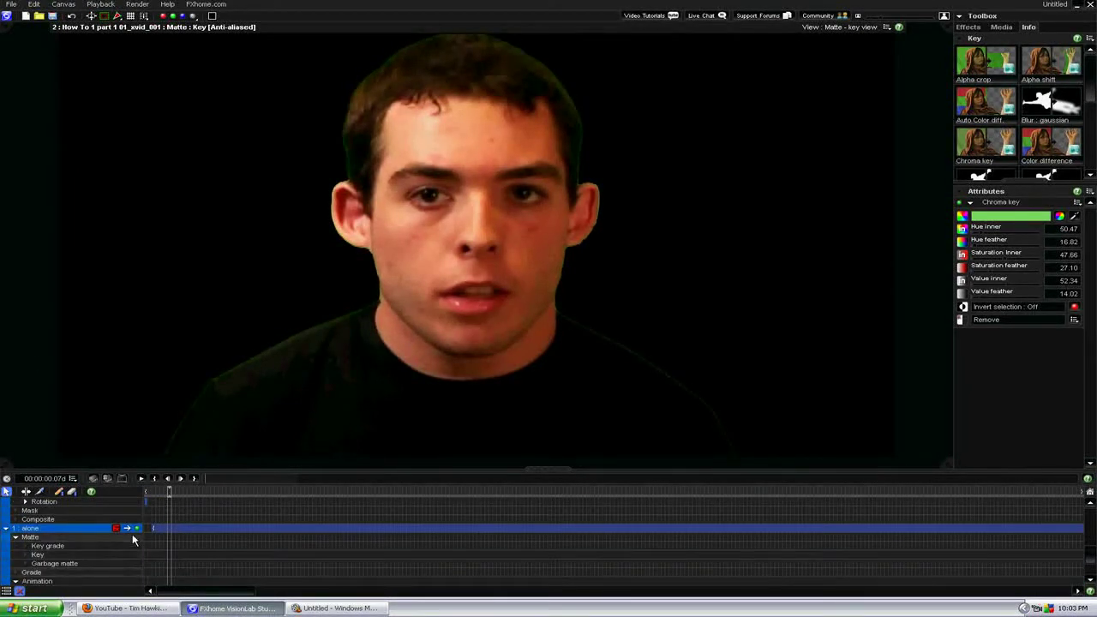
{"action": "left_click", "coordinate": [74, 534]}
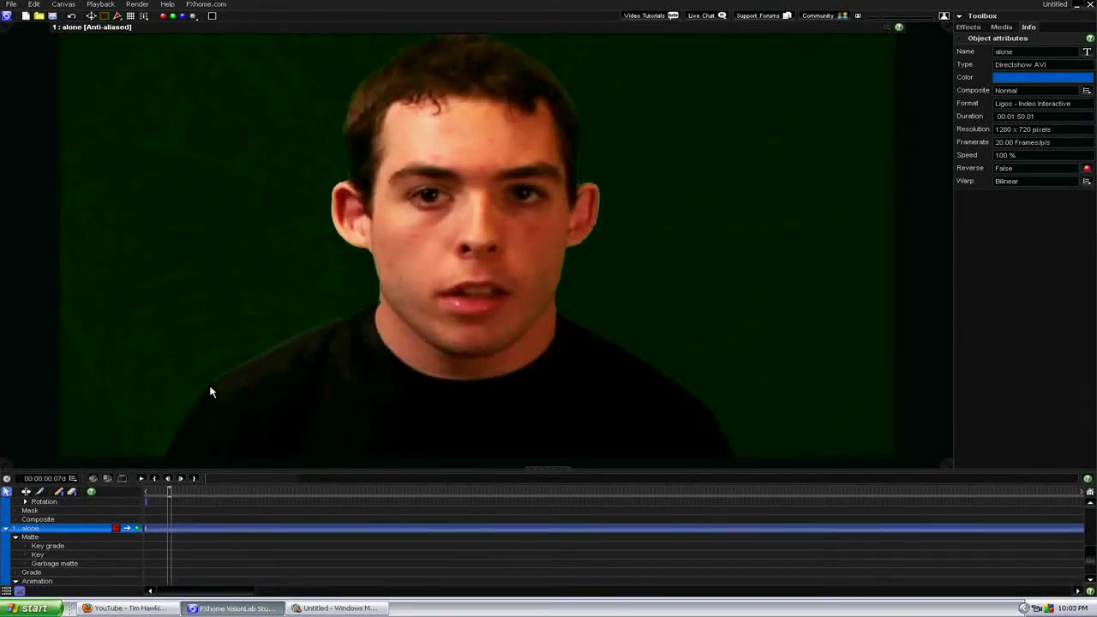
{"action": "left_click", "coordinate": [12, 5]}
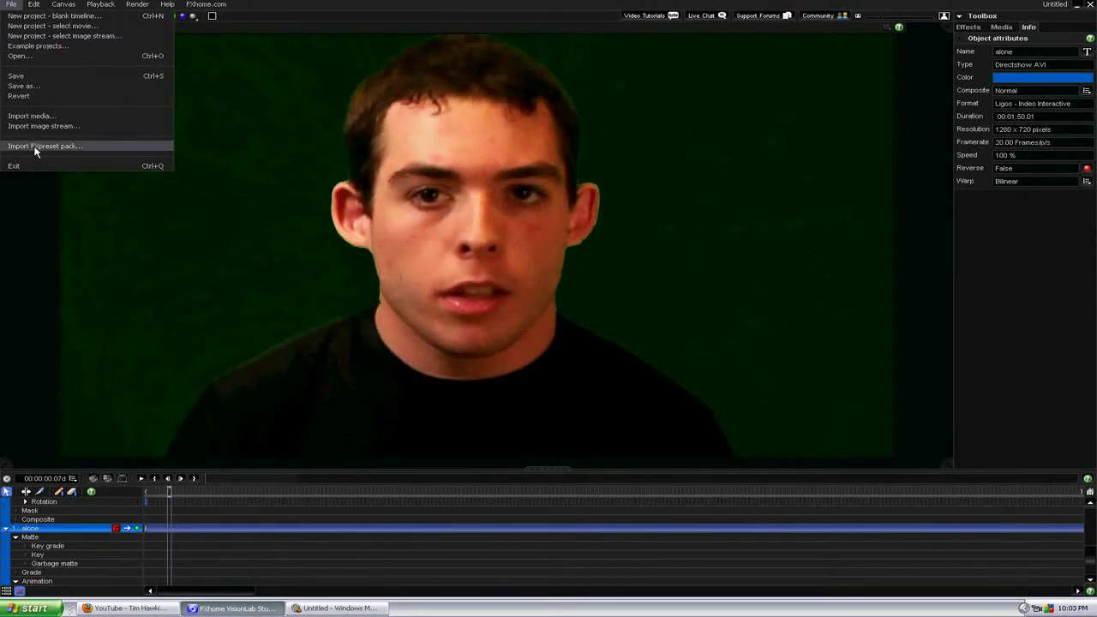
Start rendering the project with the Render menu's Render command
{"action": "mouse_move", "coordinate": [58, 8]}
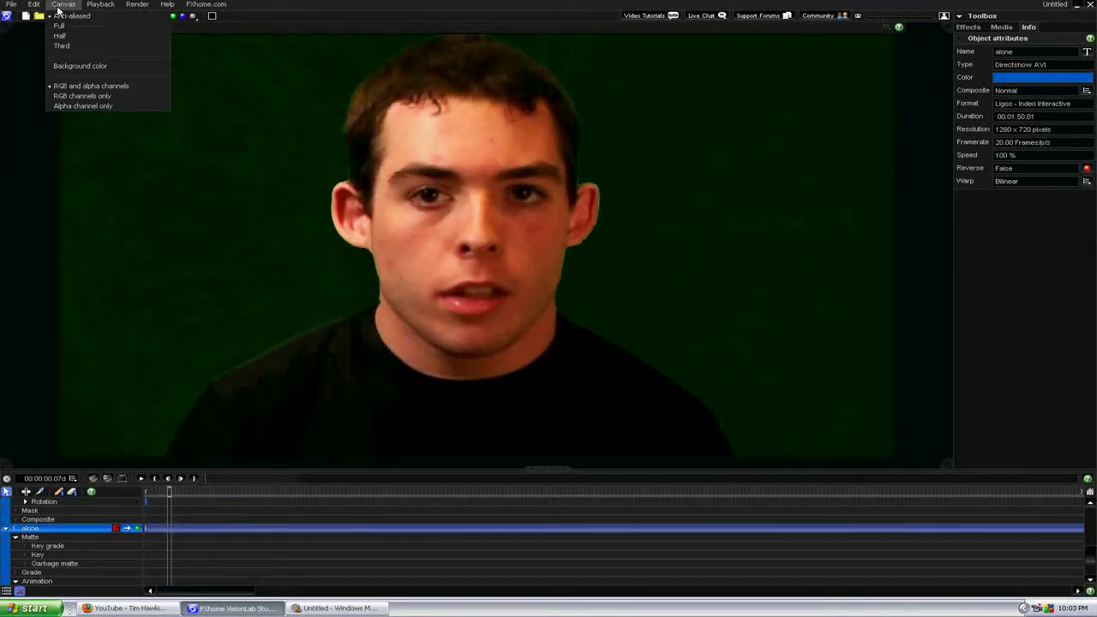
{"action": "mouse_move", "coordinate": [146, 9]}
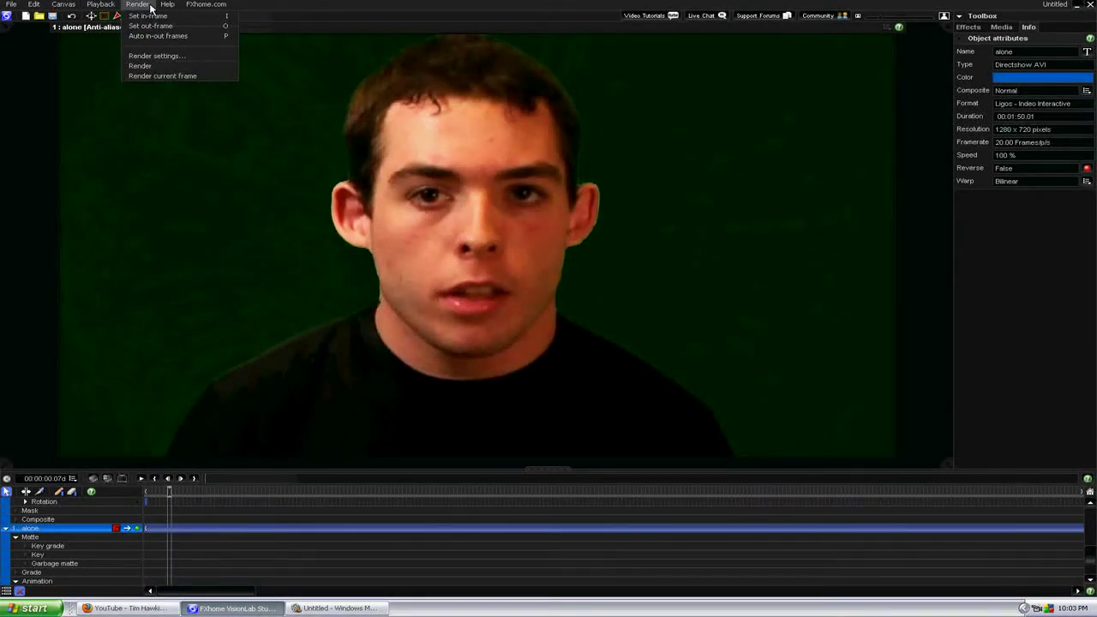
{"action": "left_click", "coordinate": [153, 66]}
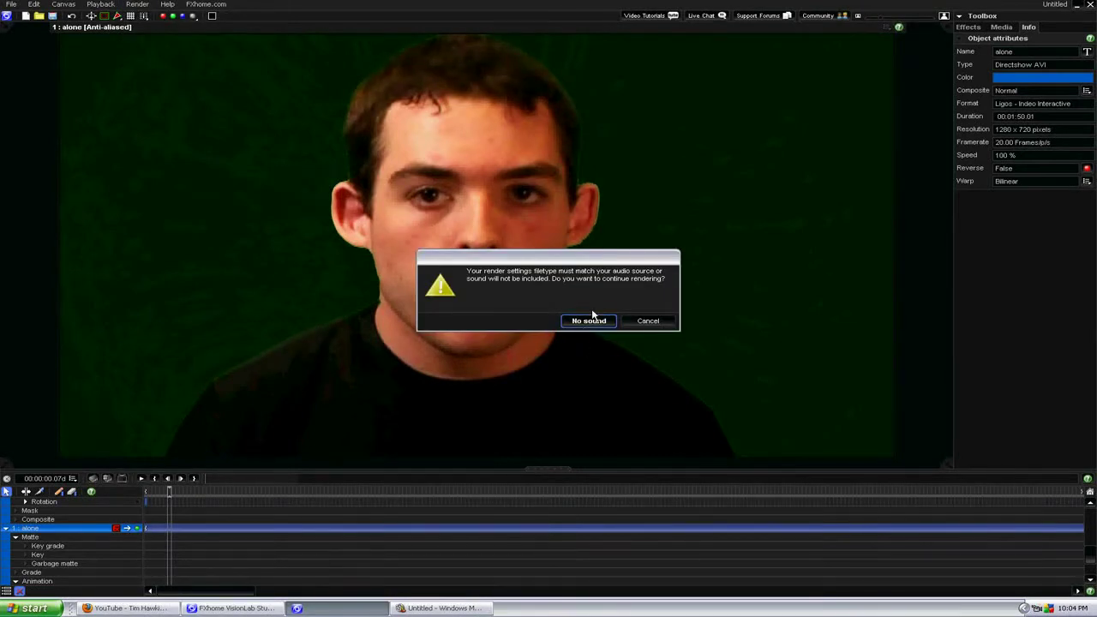
Move the audio render warning box aside
{"action": "left_click_drag", "start_coordinate": [580, 255], "coordinate": [485, 247]}
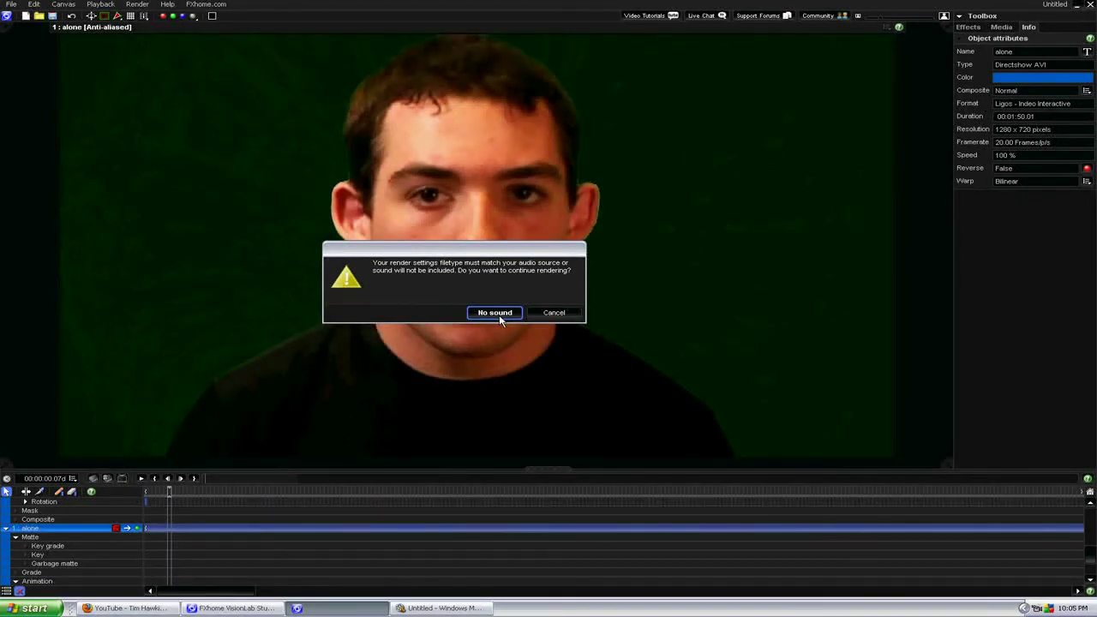
Continue rendering without sound and save the QuickTime movie as 'test' on the Desktop
{"action": "left_click", "coordinate": [497, 313]}
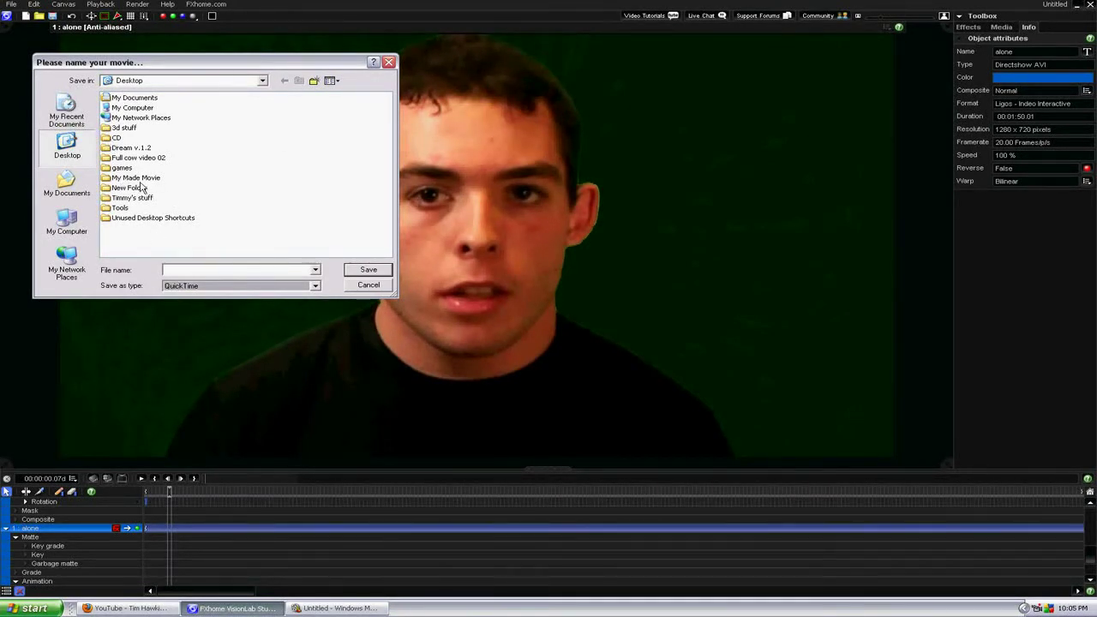
{"action": "left_click", "coordinate": [200, 271]}
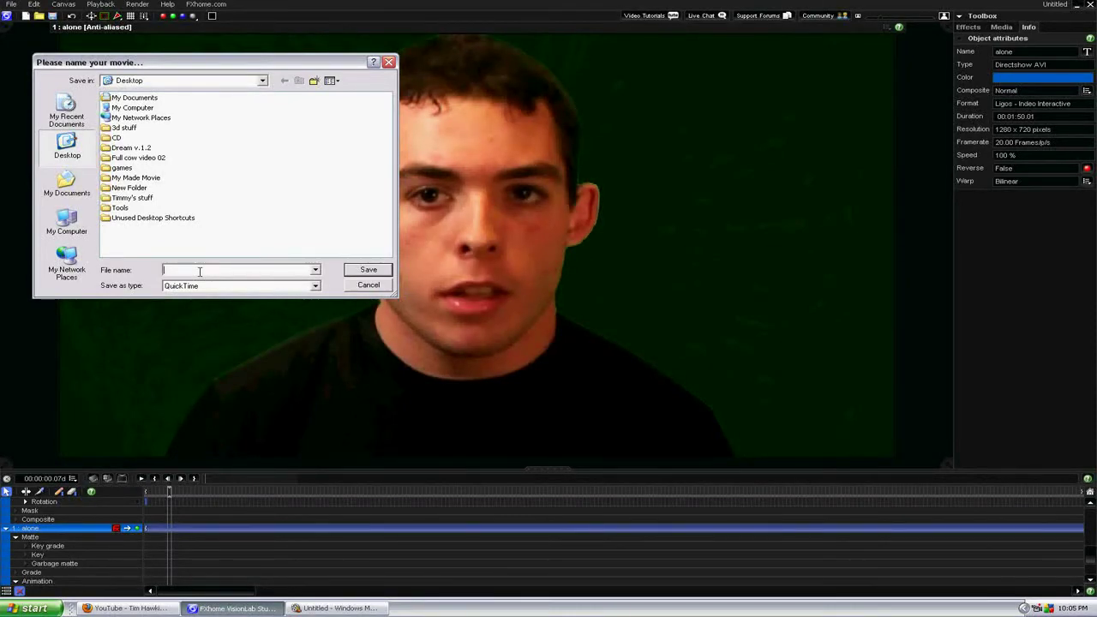
{"action": "type", "text": "test01"}
{"action": "key", "text": "Return"}
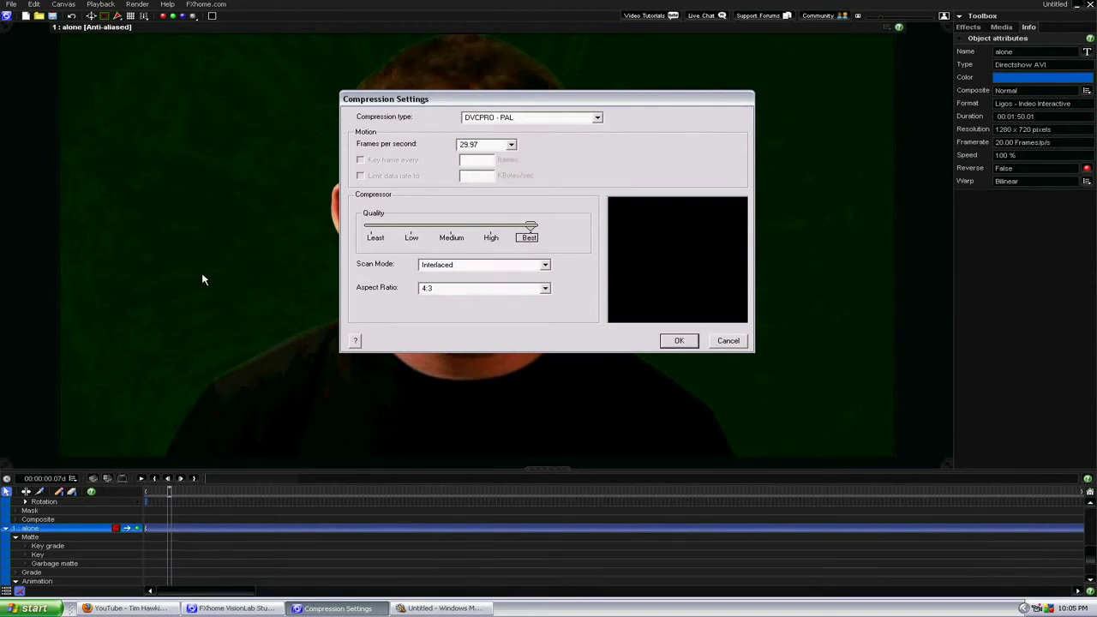
Set Aspect Ratio to 16:9 and Scan Mode to Progressive, then accept to begin rendering
{"action": "left_click", "coordinate": [545, 288]}
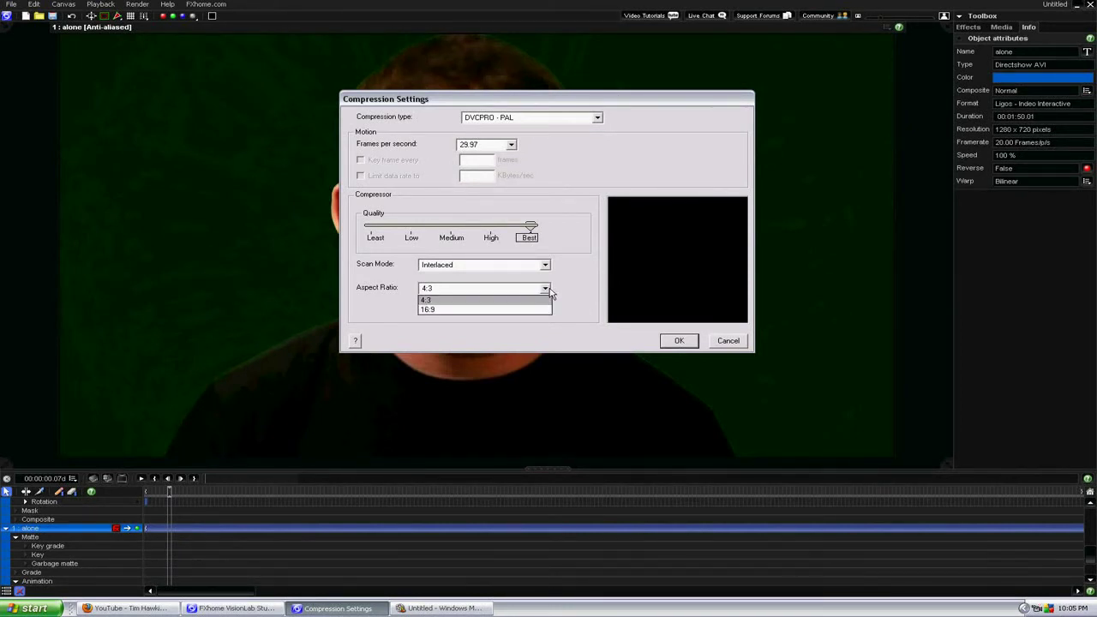
{"action": "left_click", "coordinate": [511, 310]}
{"action": "left_click", "coordinate": [545, 265]}
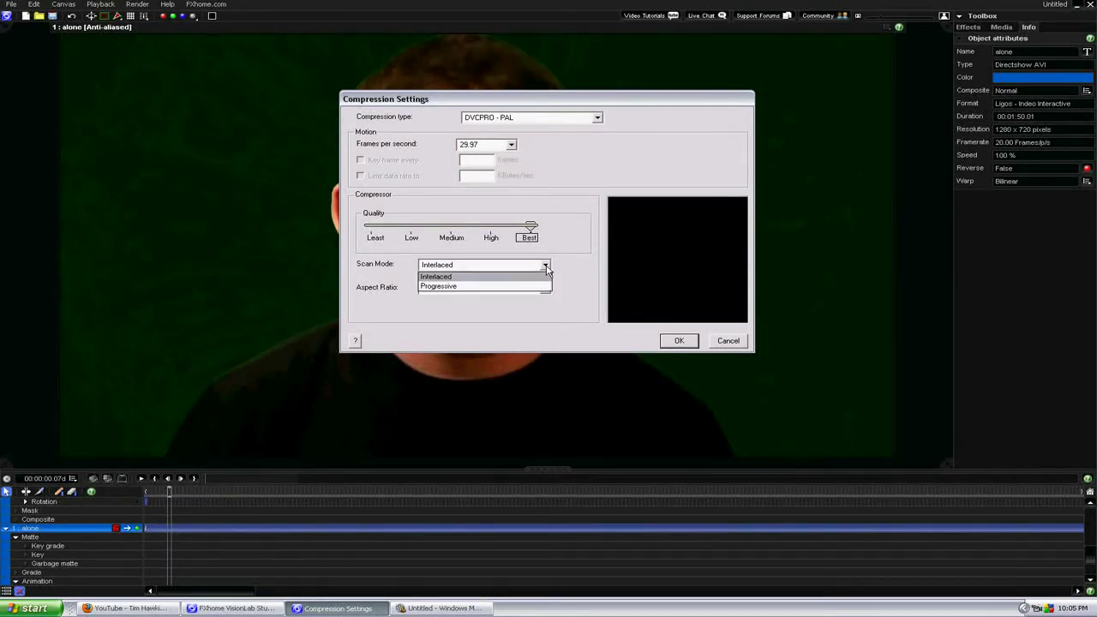
{"action": "left_click", "coordinate": [528, 286]}
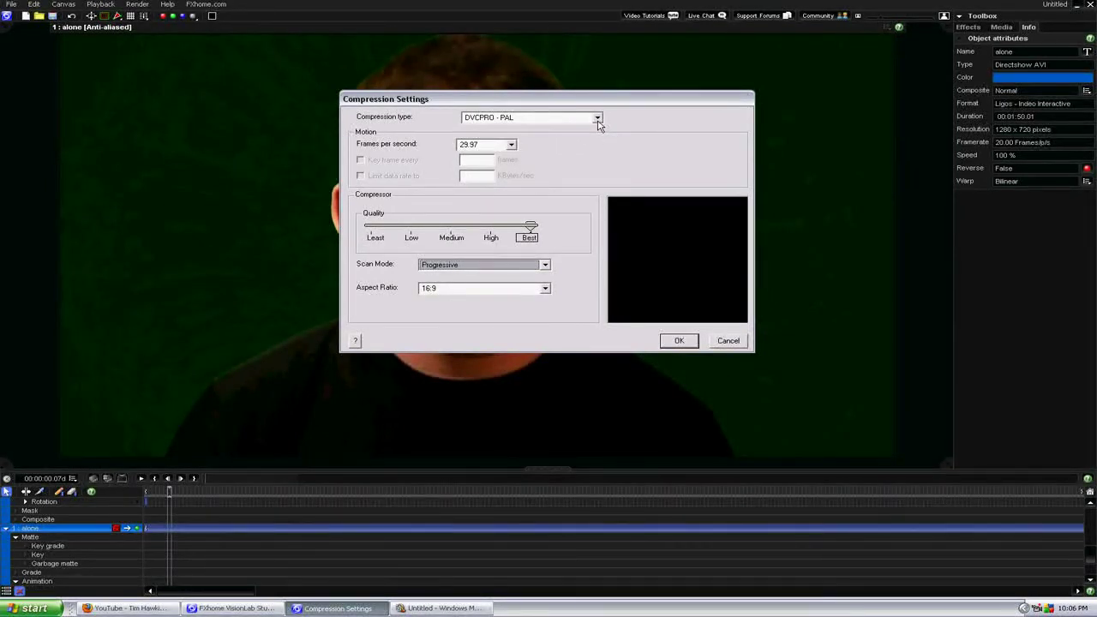
{"action": "left_click", "coordinate": [681, 342]}
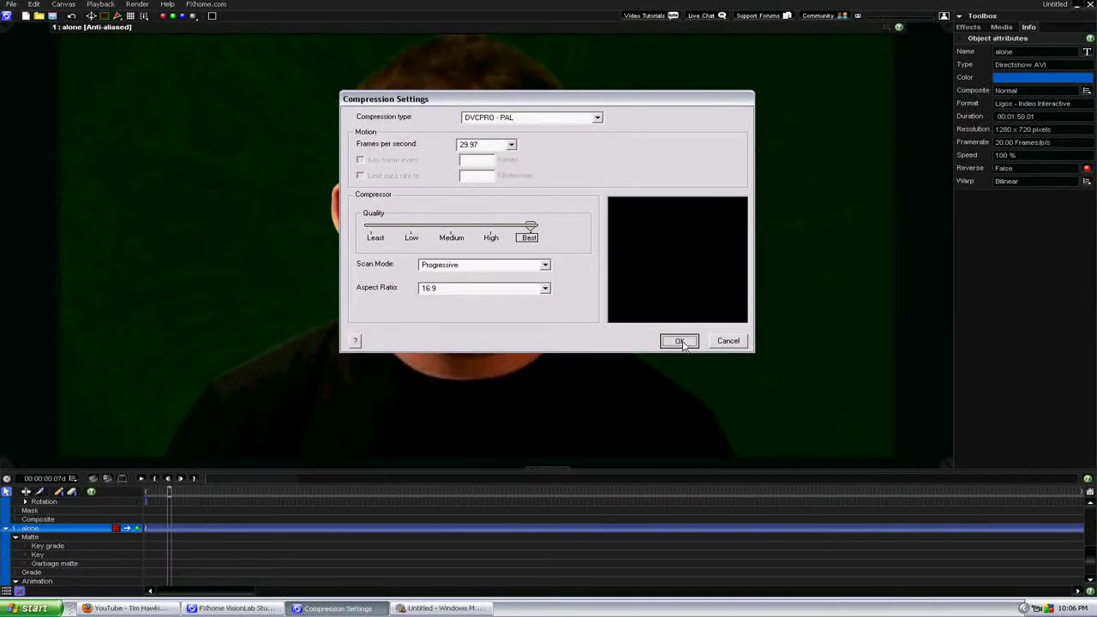